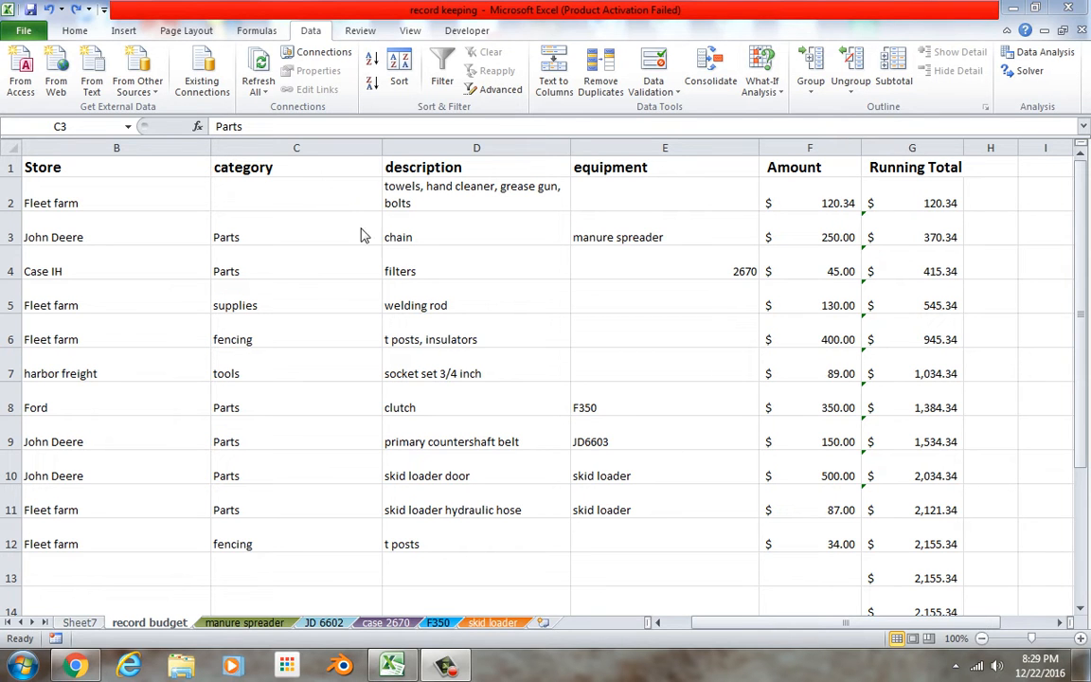
# Add list data validation to the empty category cell C2, using =$O$2:$O$7 as the source.
pyautogui.click(318, 198)
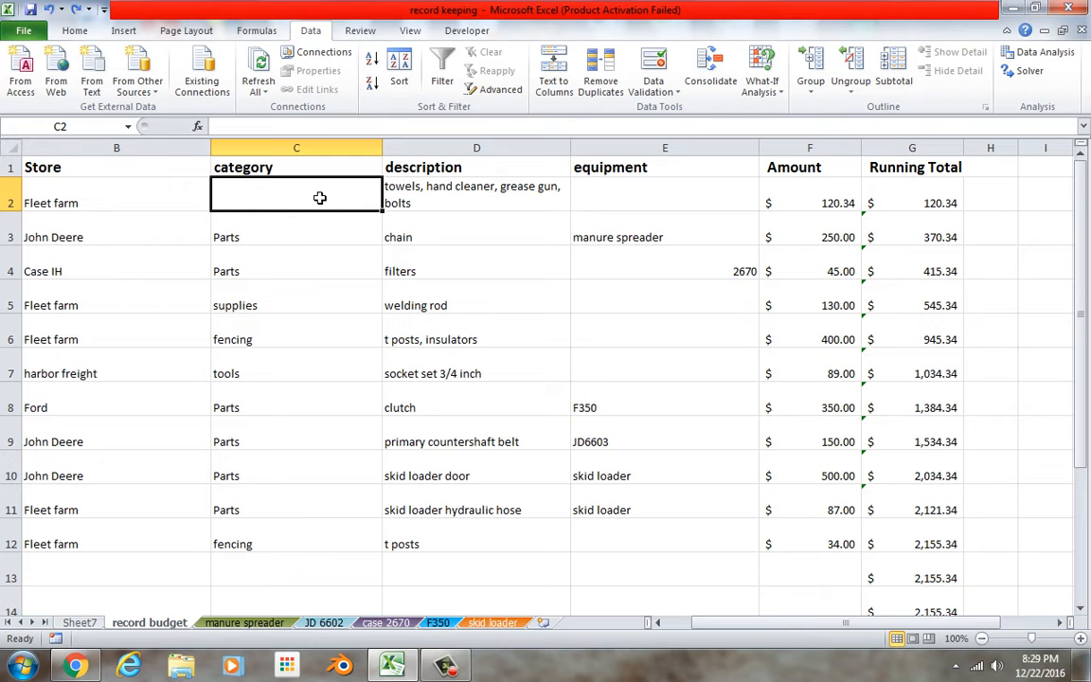
pyautogui.click(677, 94)
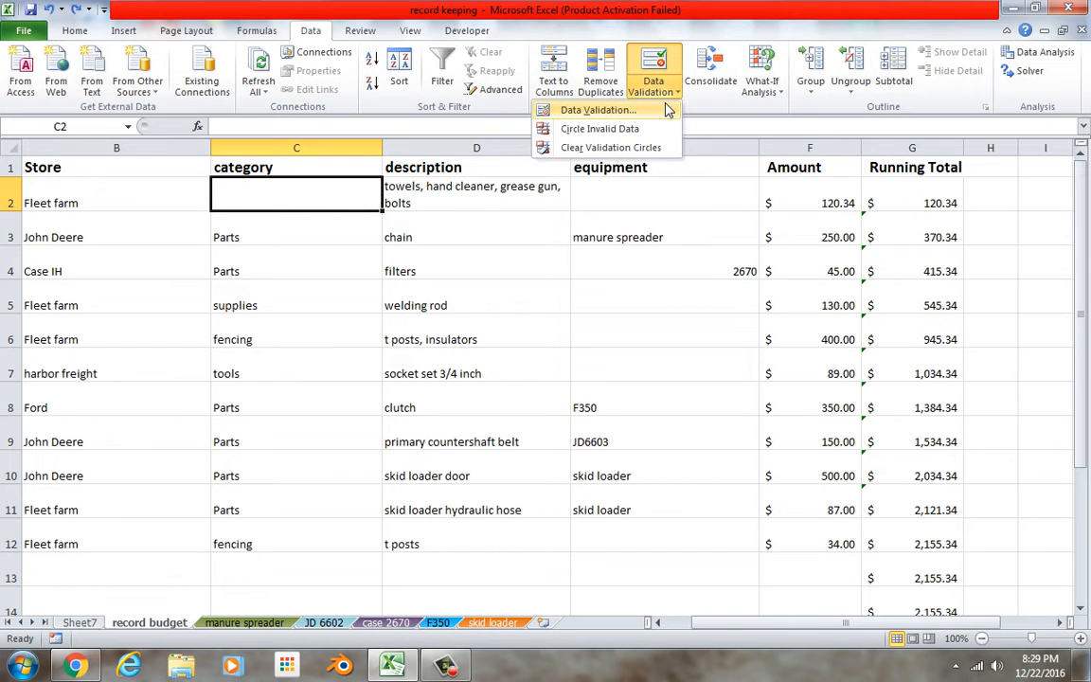
pyautogui.click(665, 109)
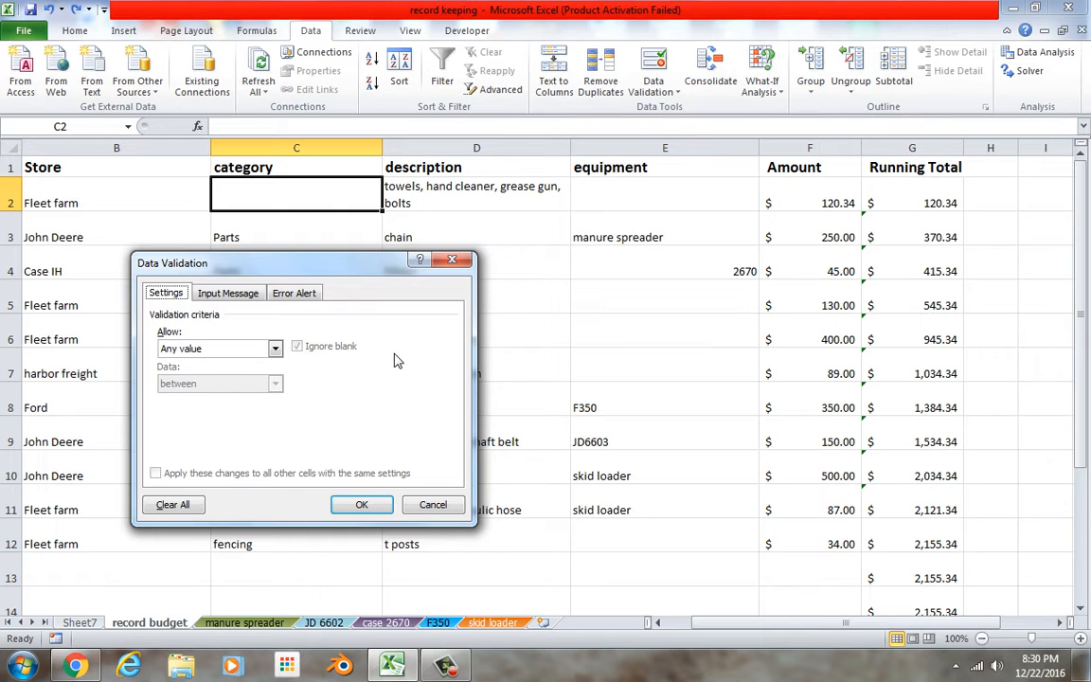
pyautogui.click(275, 349)
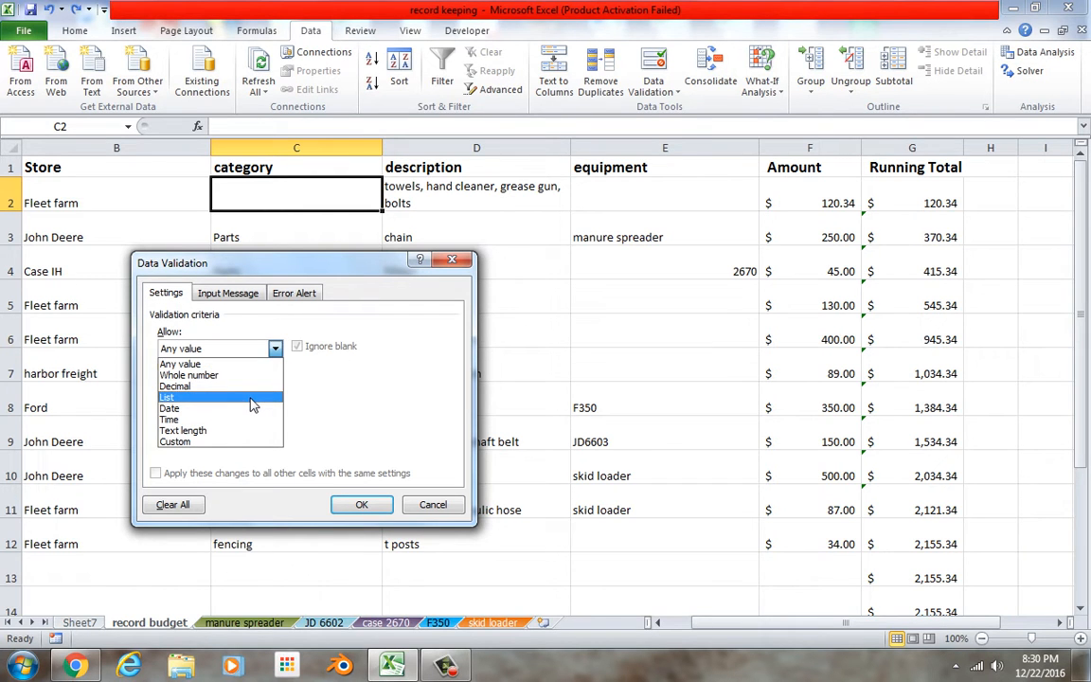
pyautogui.click(253, 398)
pyautogui.click(348, 422)
pyautogui.moveTo(823, 628); pyautogui.dragTo(875, 627)
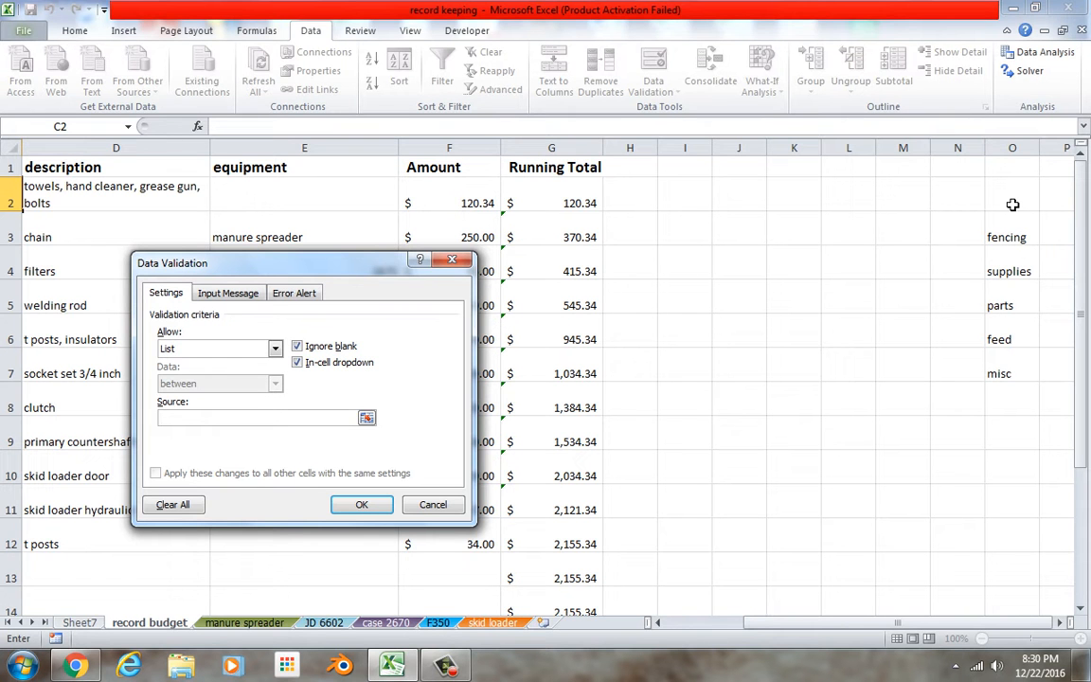
pyautogui.moveTo(1013, 204); pyautogui.dragTo(1032, 370)
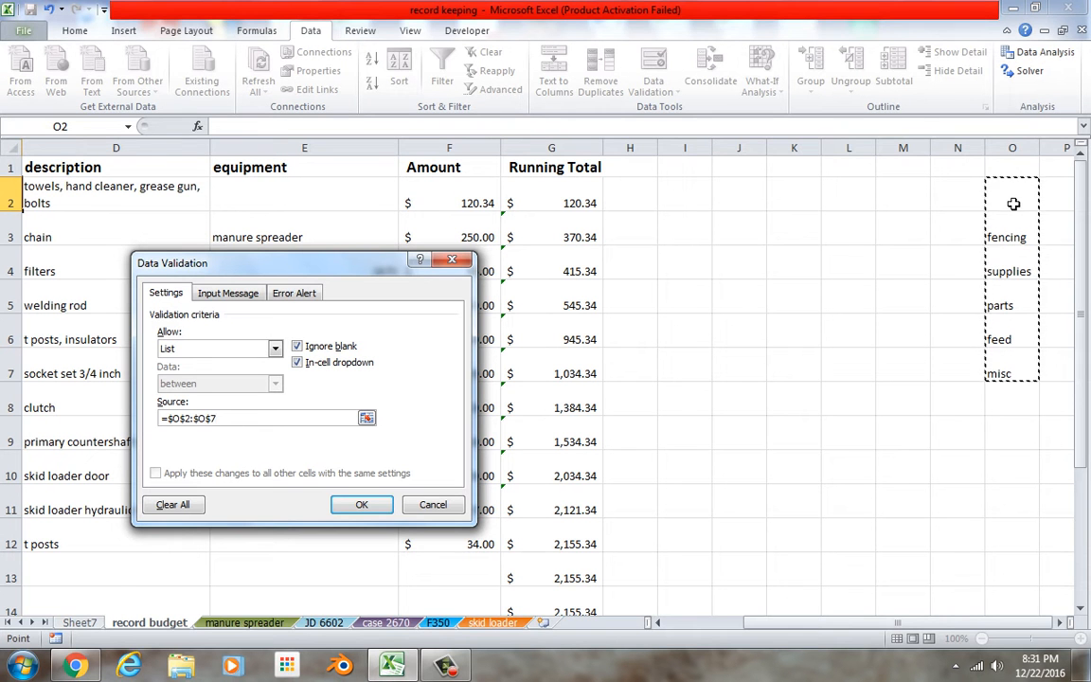
pyautogui.click(383, 511)
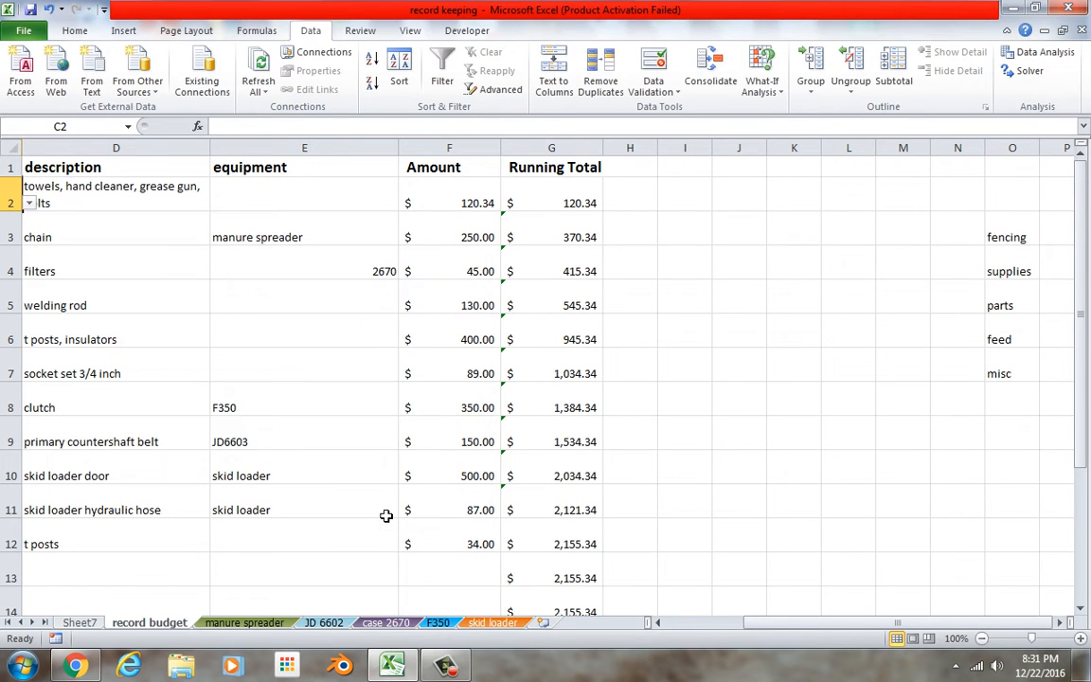
# Try the new category list in C2 by choosing supplies.
pyautogui.moveTo(745, 626); pyautogui.dragTo(677, 637)
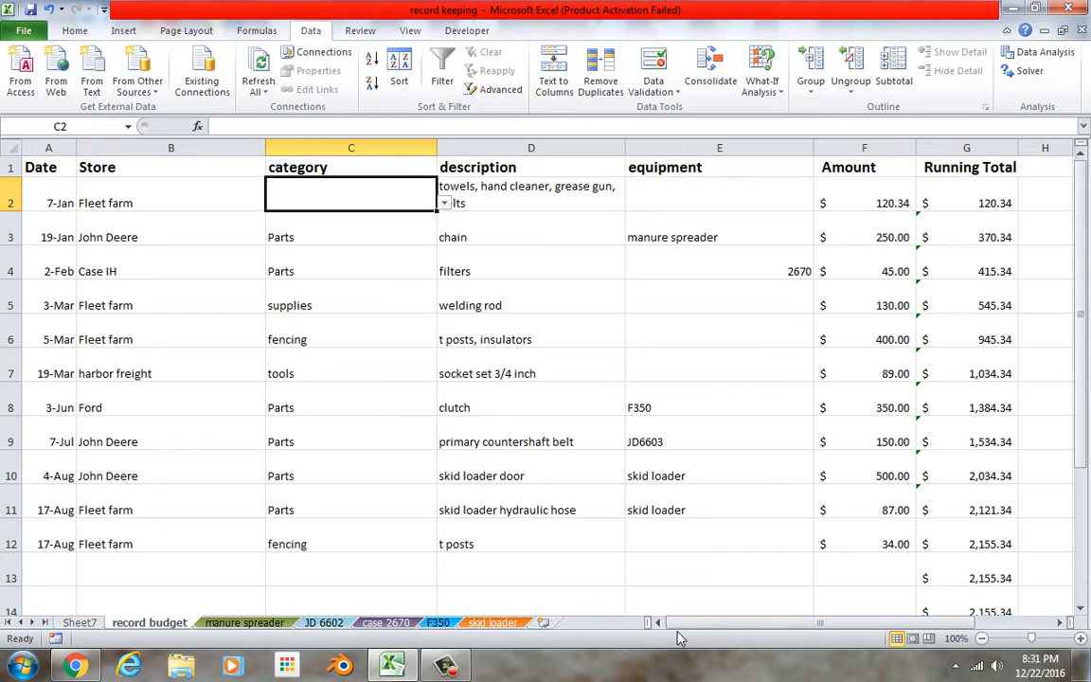
pyautogui.click(444, 204)
pyautogui.click(411, 240)
pyautogui.click(412, 245)
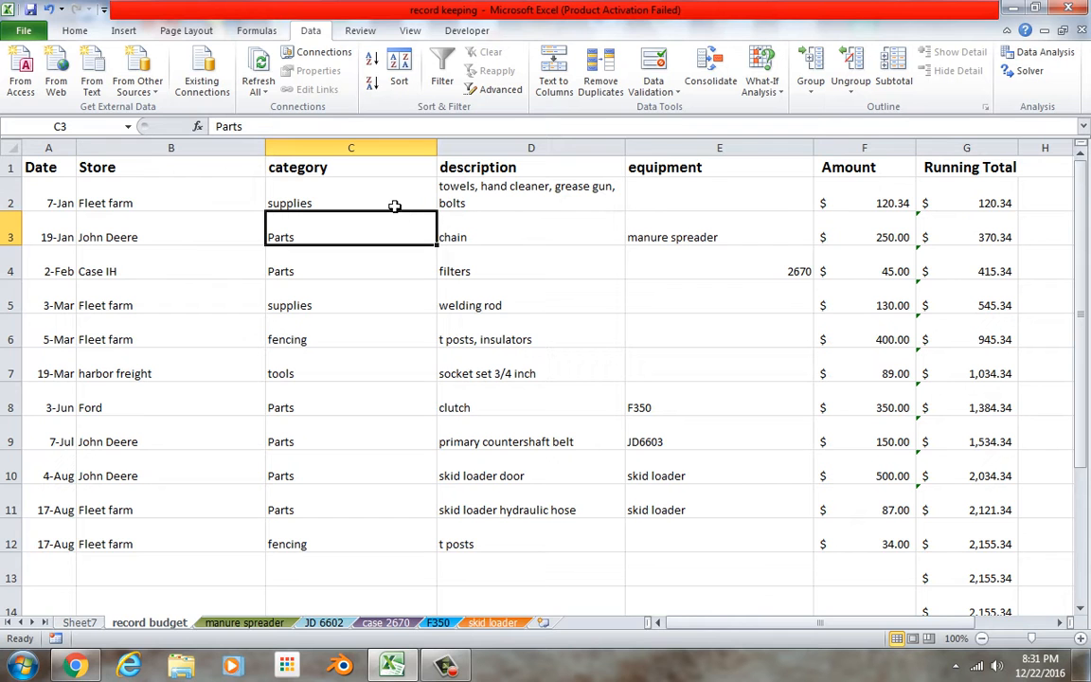
# Reset C2 to the blank list entry and fill the cell down the category column to row 650.
pyautogui.click(358, 190)
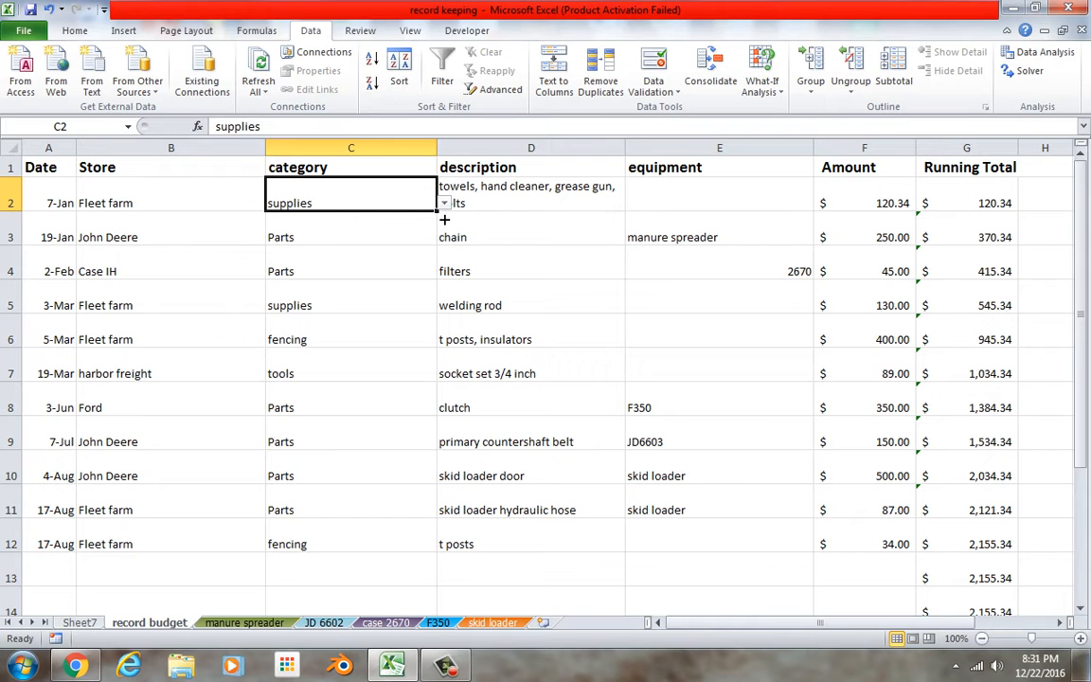
pyautogui.moveTo(445, 219); pyautogui.dragTo(444, 219)
pyautogui.click(443, 203)
pyautogui.click(432, 224)
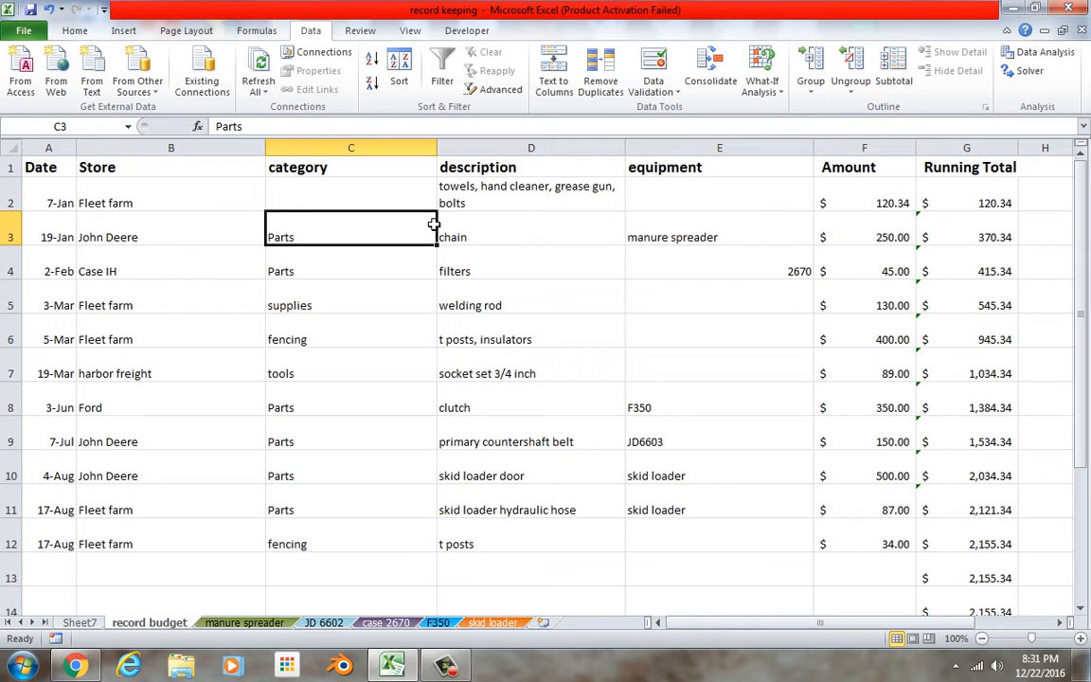
pyautogui.click(421, 210)
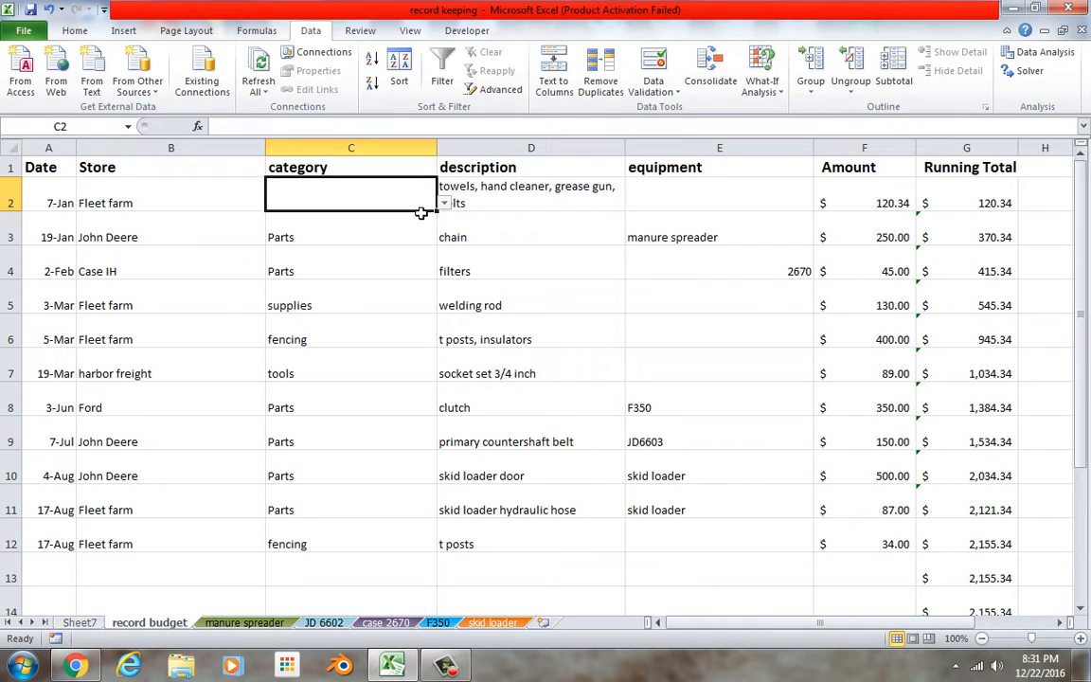
pyautogui.moveTo(443, 220); pyautogui.dragTo(431, 601)
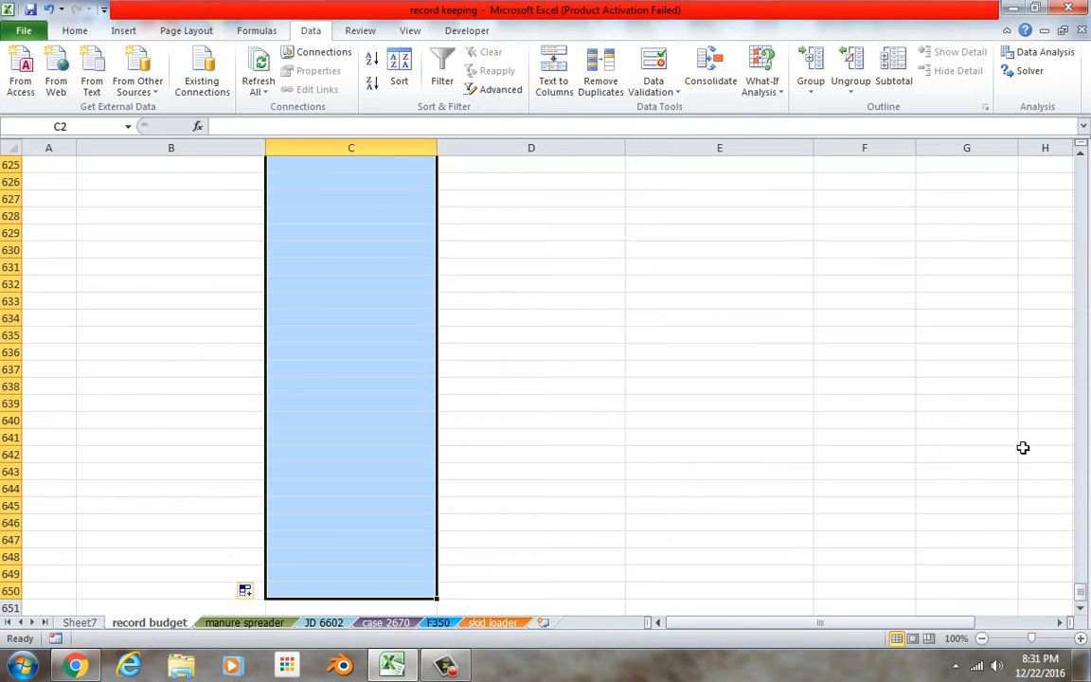
# Choose supplies as the category in C2 and parts in C3 from their dropdown lists.
pyautogui.moveTo(1081, 591); pyautogui.dragTo(1082, 168)
pyautogui.click(443, 204)
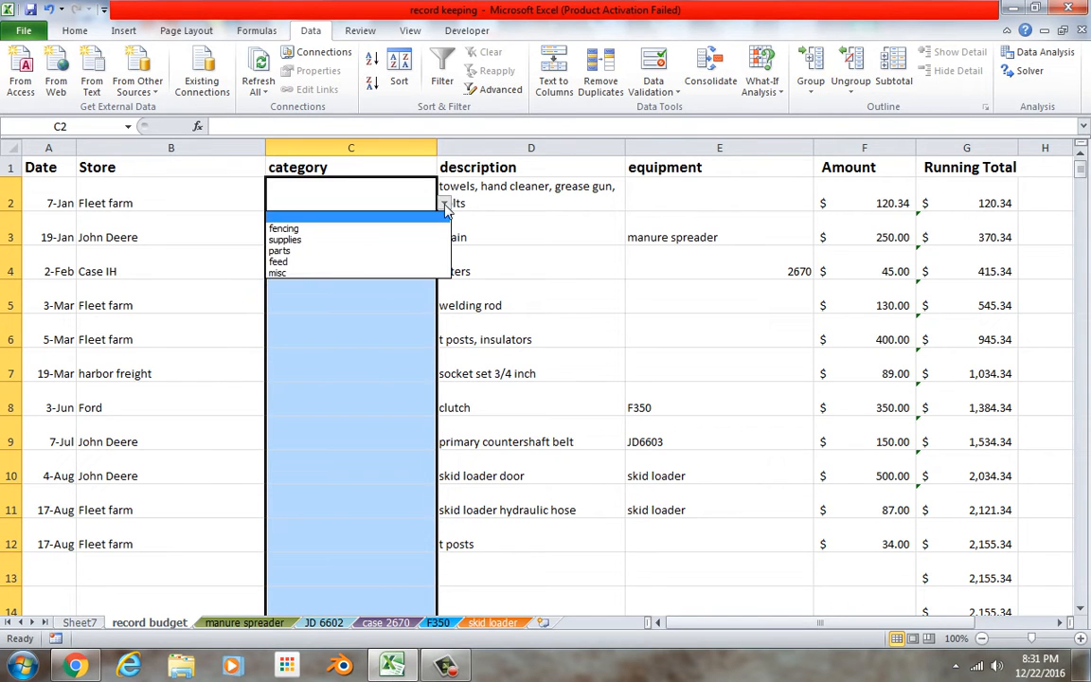
pyautogui.click(426, 240)
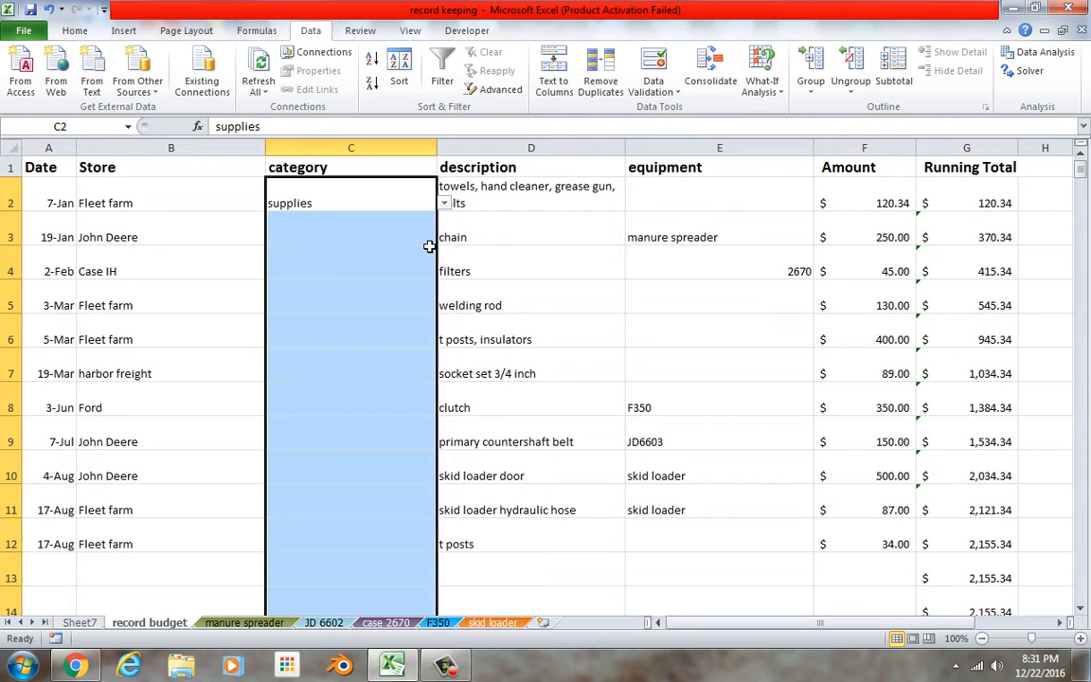
pyautogui.click(428, 244)
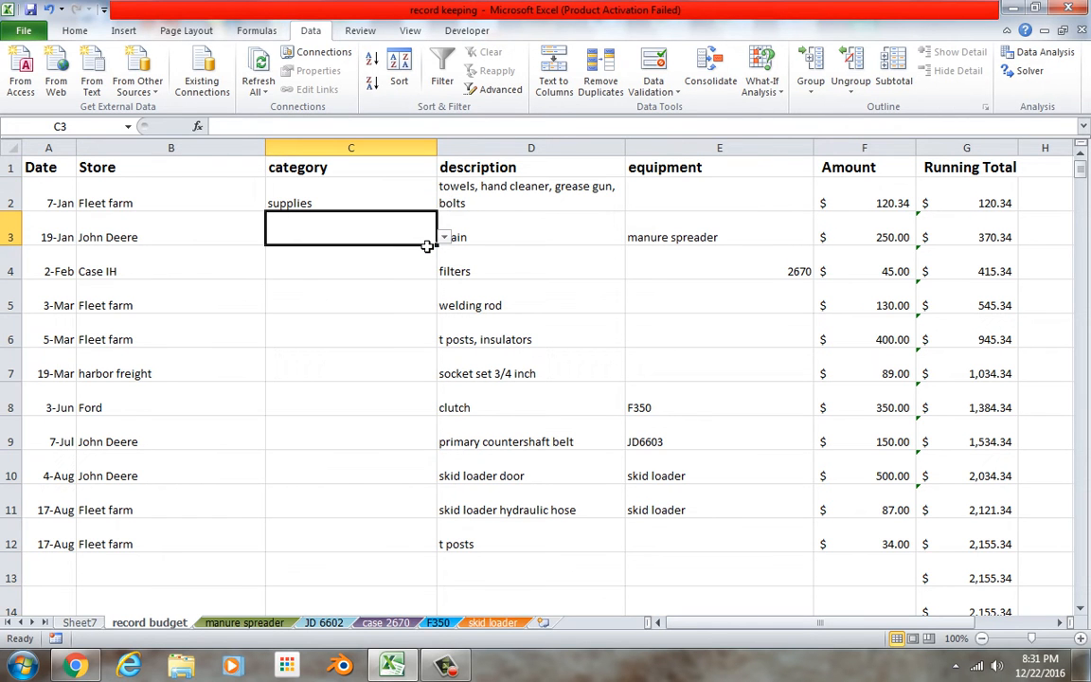
pyautogui.click(444, 238)
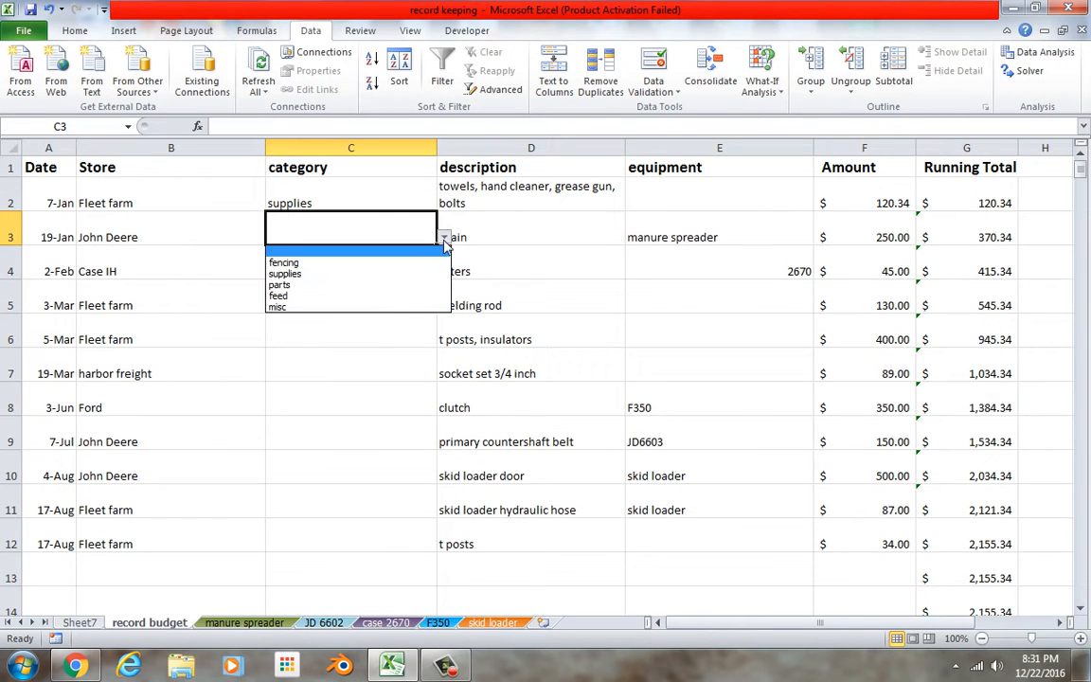
pyautogui.click(426, 292)
# Choose parts as the category for the filters in C4 and supplies for the welding rod in C5.
pyautogui.click(428, 270)
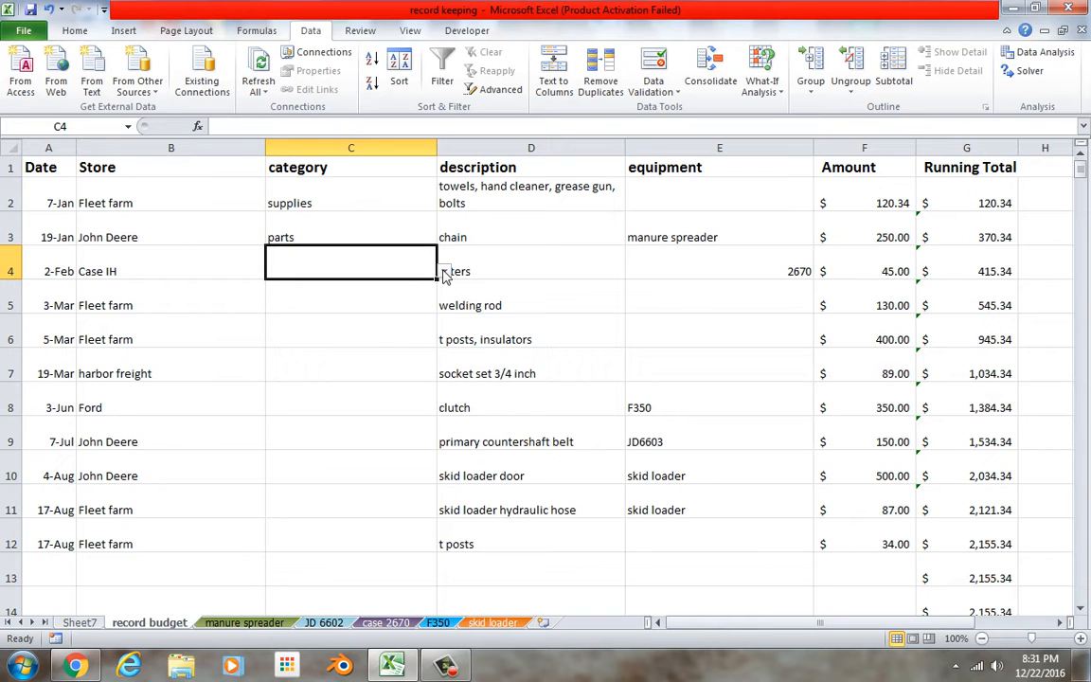
pyautogui.click(442, 272)
pyautogui.click(426, 318)
pyautogui.click(418, 308)
pyautogui.click(444, 305)
pyautogui.click(409, 339)
# Choose fencing as the category in C6 and misc for the socket set in C7.
pyautogui.click(410, 343)
pyautogui.click(443, 339)
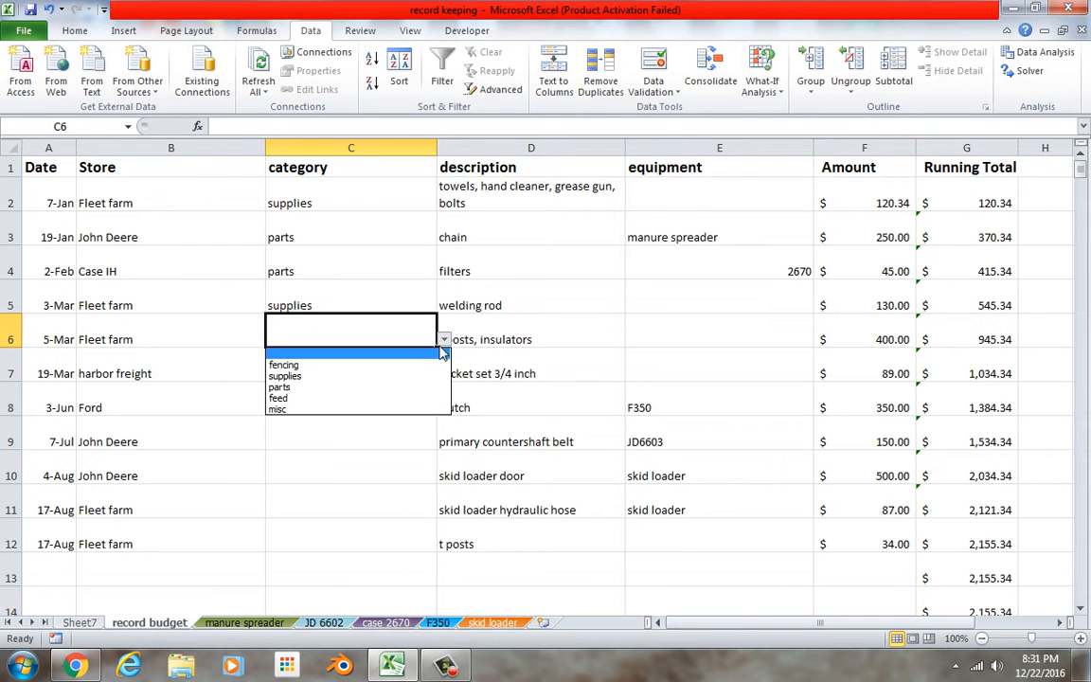
pyautogui.click(428, 368)
pyautogui.click(424, 370)
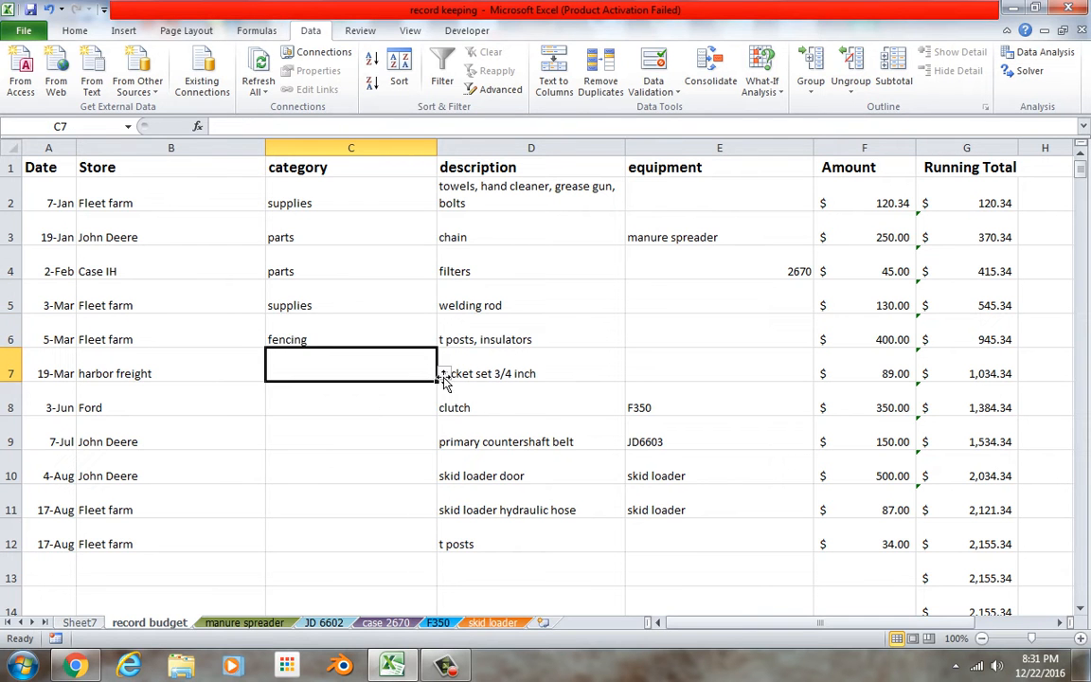
pyautogui.click(444, 374)
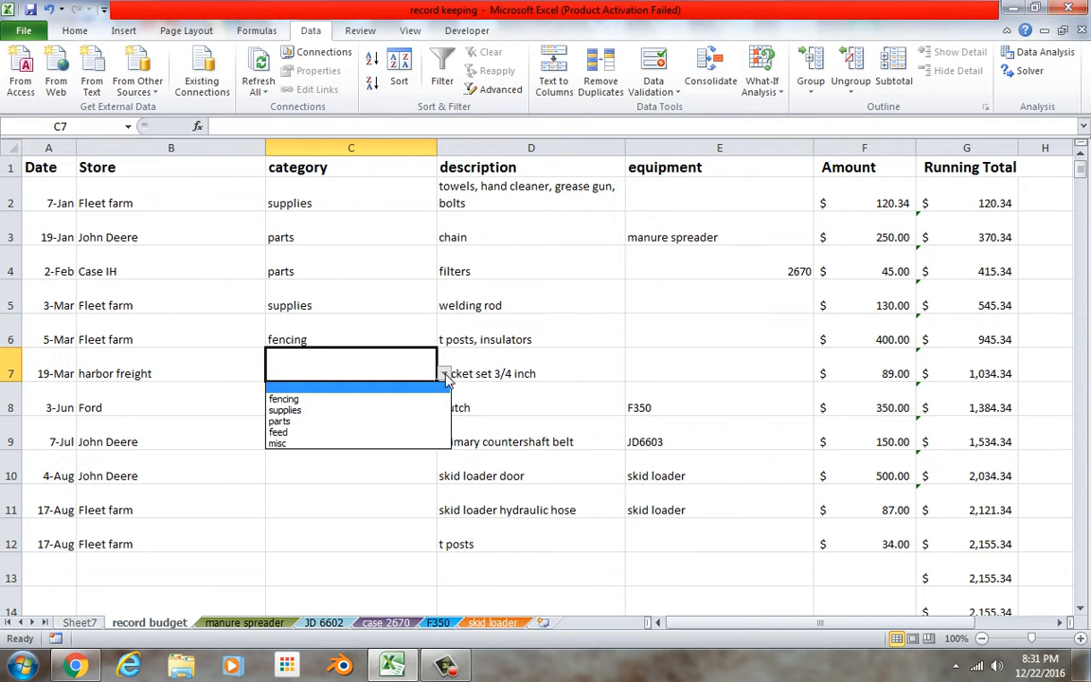
pyautogui.click(422, 444)
# Choose parts as the category for the clutch, belt, skid loader door and hydraulic hose rows, C8 through C11.
pyautogui.click(429, 419)
pyautogui.click(444, 407)
pyautogui.click(432, 456)
pyautogui.click(428, 445)
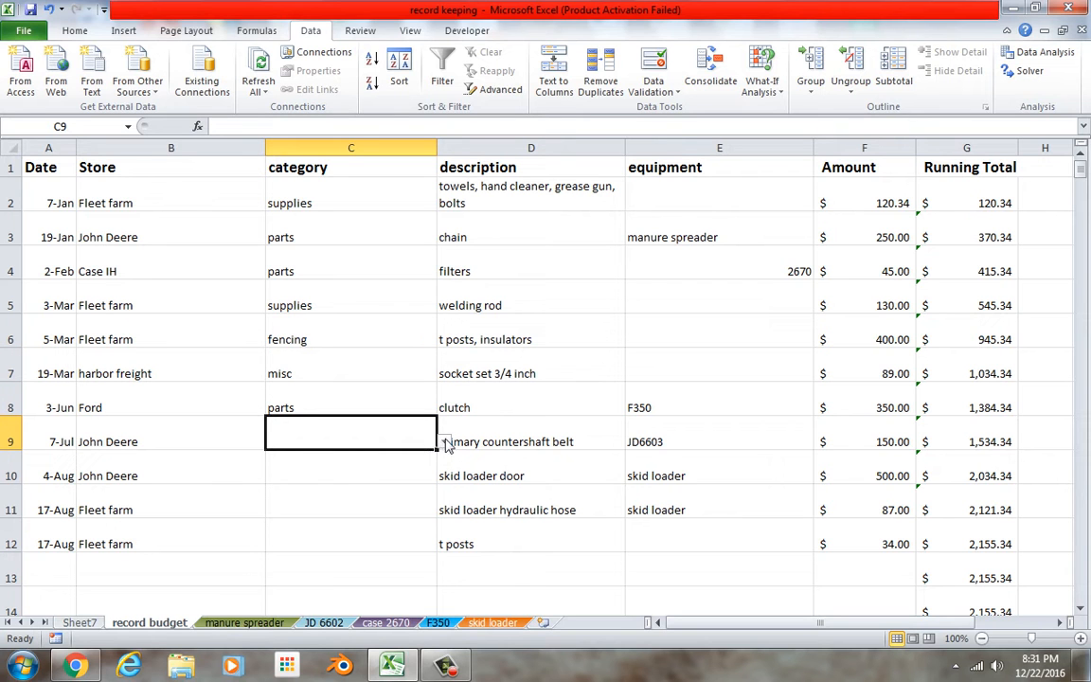
pyautogui.click(444, 443)
pyautogui.click(424, 488)
pyautogui.click(425, 474)
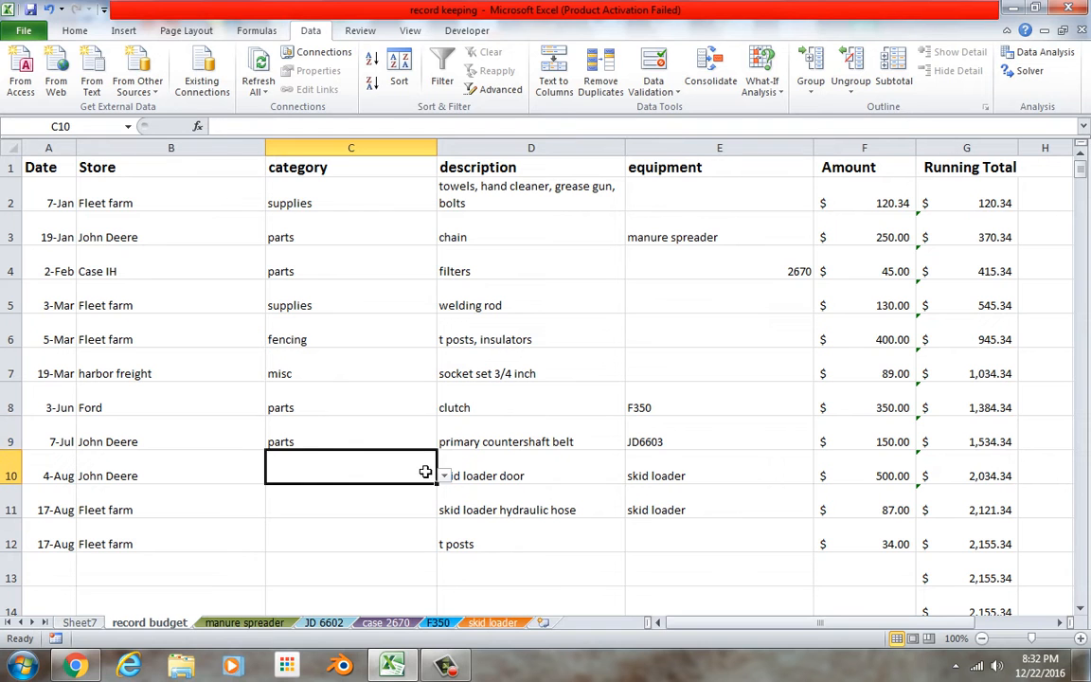
pyautogui.click(444, 475)
pyautogui.click(425, 524)
pyautogui.click(423, 502)
pyautogui.click(444, 509)
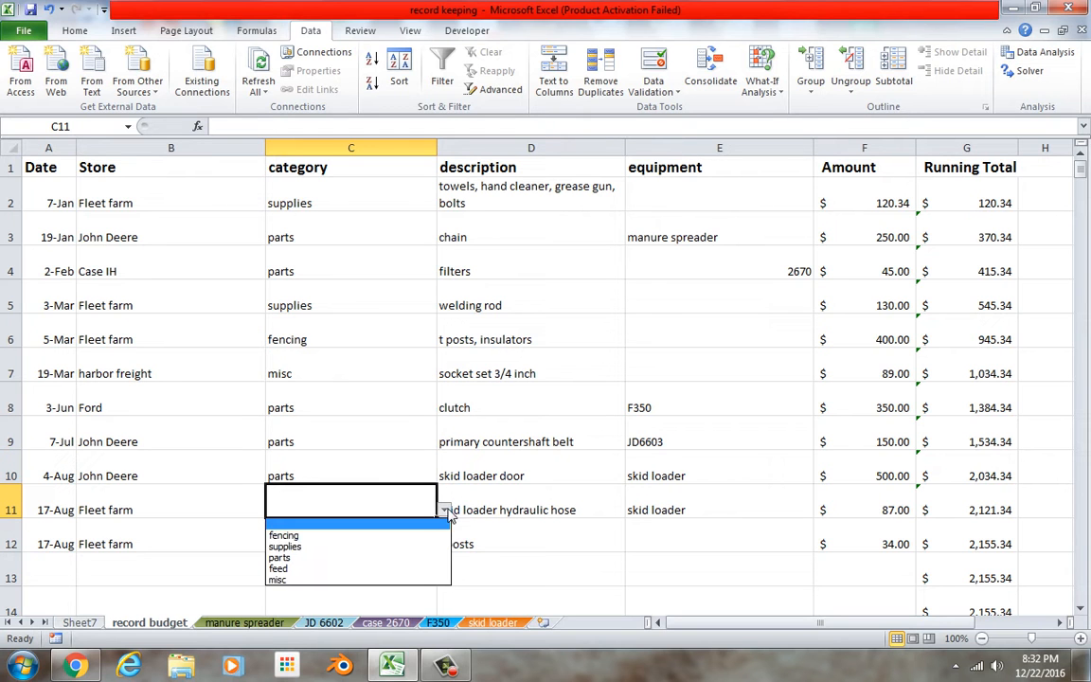
pyautogui.click(428, 559)
# Choose fencing as the category for the t posts purchase in C12.
pyautogui.click(434, 543)
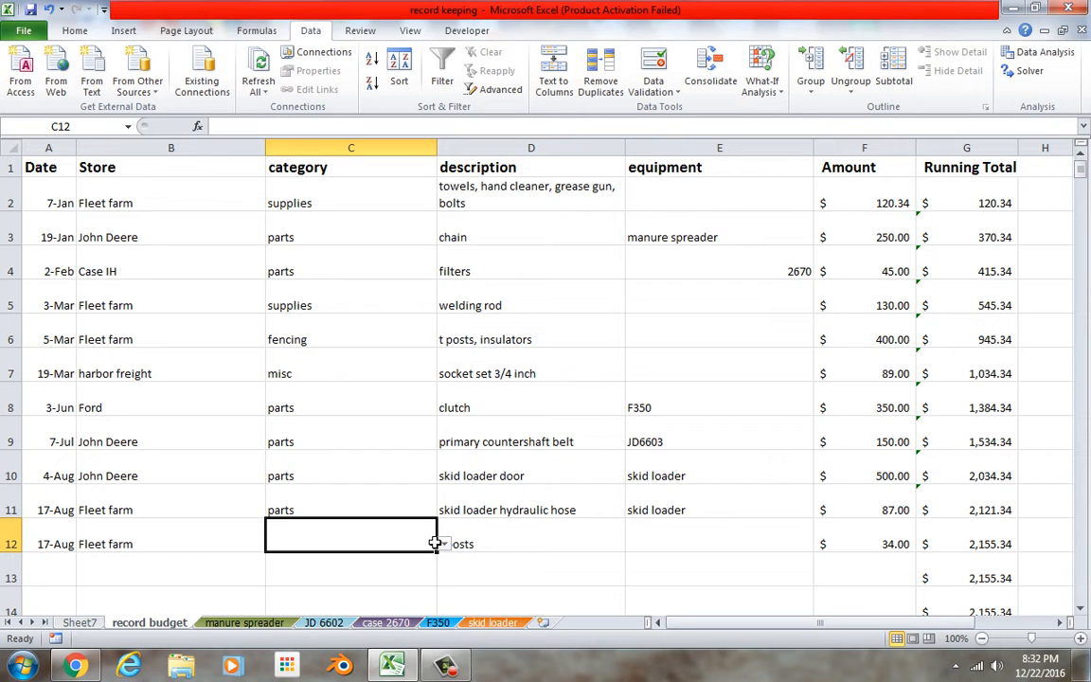
pyautogui.click(443, 545)
pyautogui.click(442, 571)
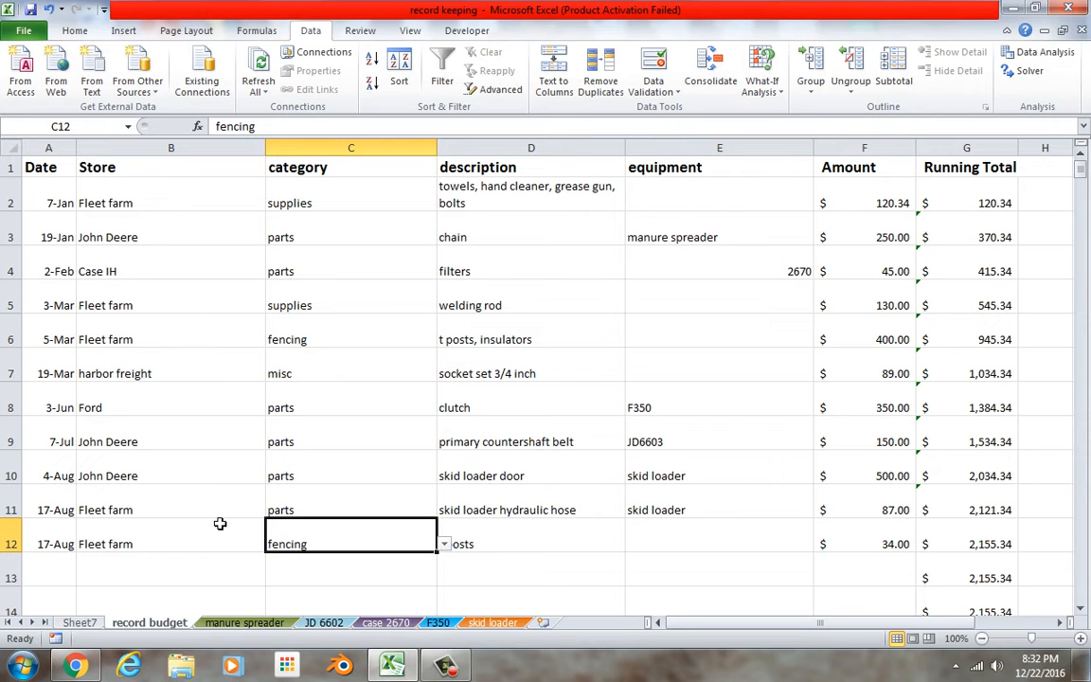
# Start a store list by entering John Deere in M4, and autofit column M to the text.
pyautogui.moveTo(743, 621); pyautogui.dragTo(1015, 630)
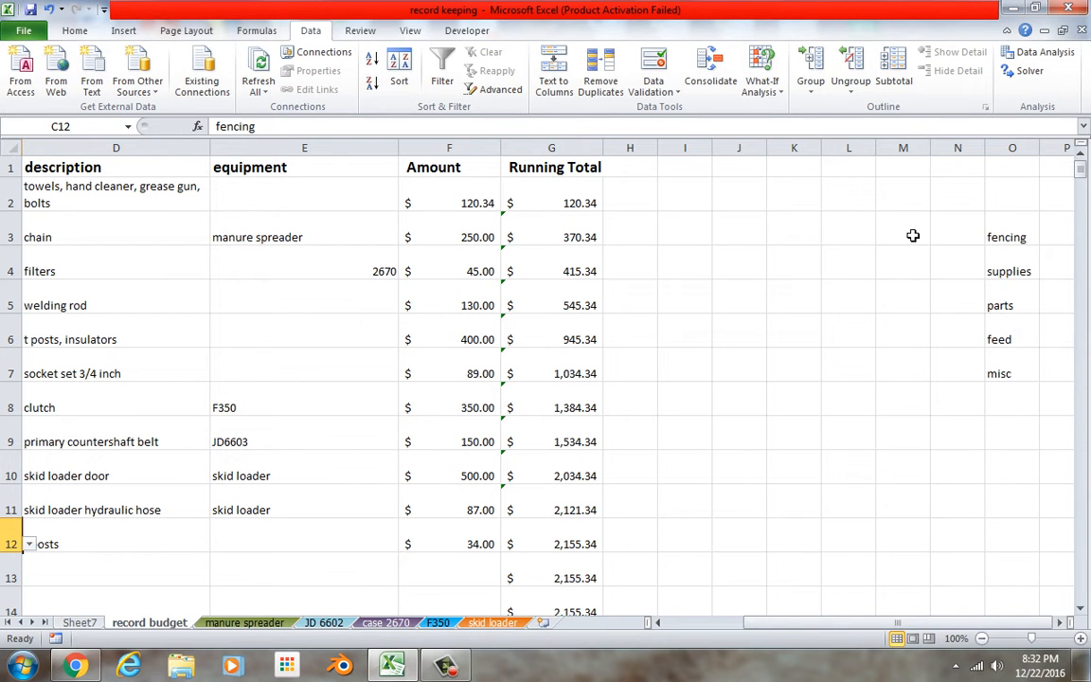
pyautogui.click(910, 279)
pyautogui.write('john d')
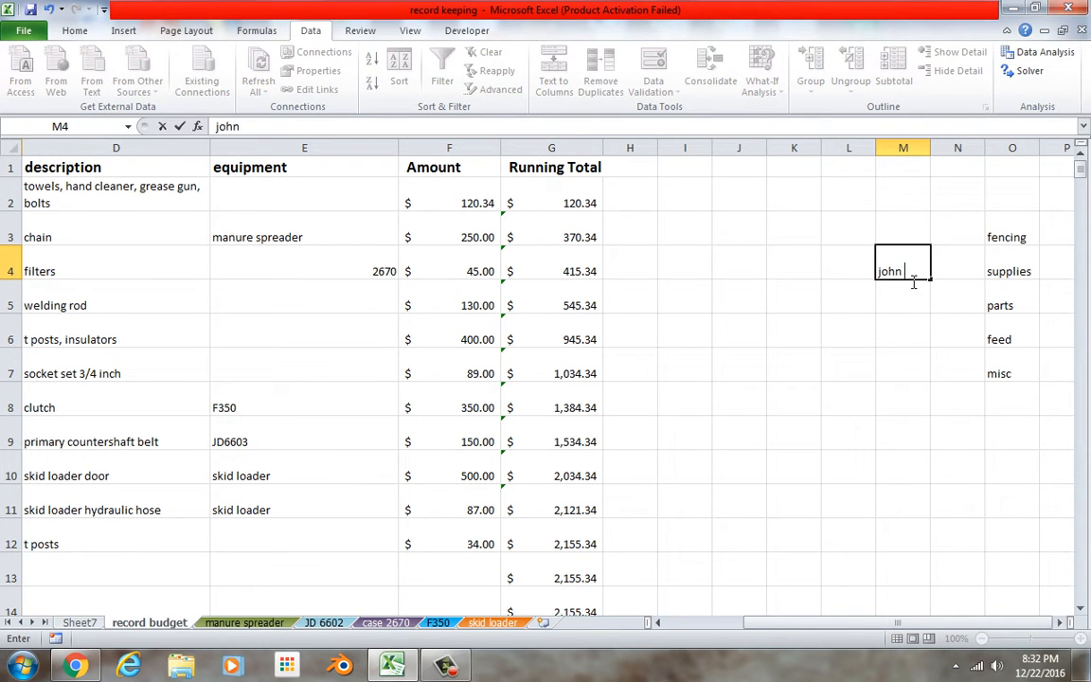
pyautogui.press('BackSpace')
pyautogui.press('BackSpace')
pyautogui.press('BackSpace')
pyautogui.press('BackSpace')
pyautogui.press('BackSpace')
pyautogui.press('BackSpace')
pyautogui.write('hn Deer')
pyautogui.press('Return')
pyautogui.doubleClick(931, 149)
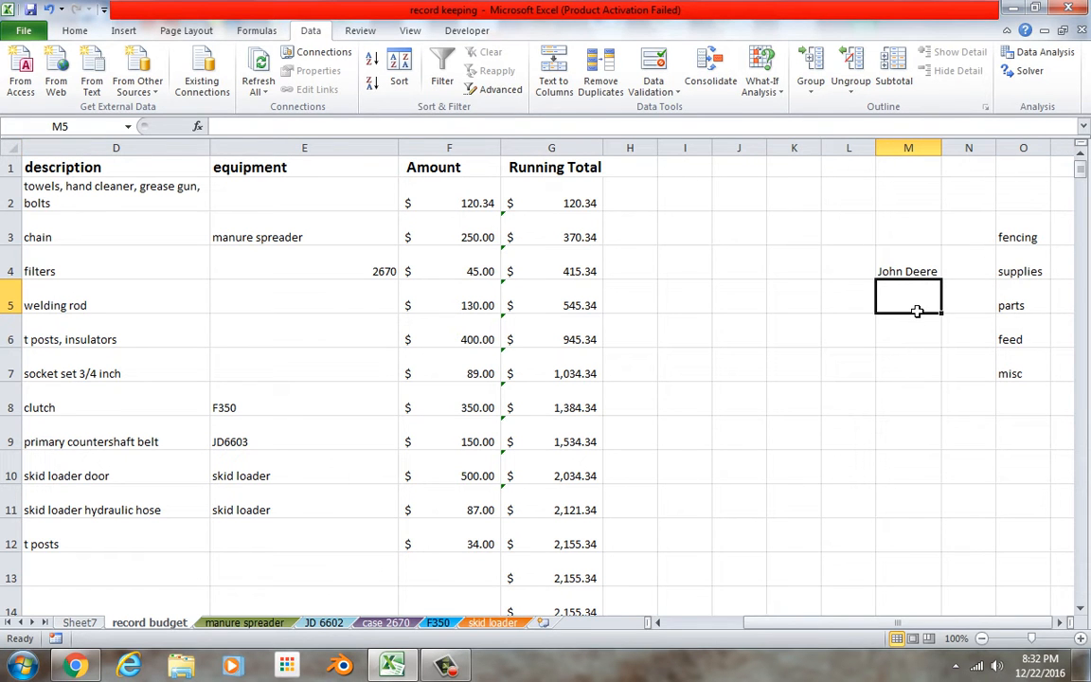
# Add Case/Ih in M5 and Ford in M6 to the store list.
pyautogui.write('Case/Ih')
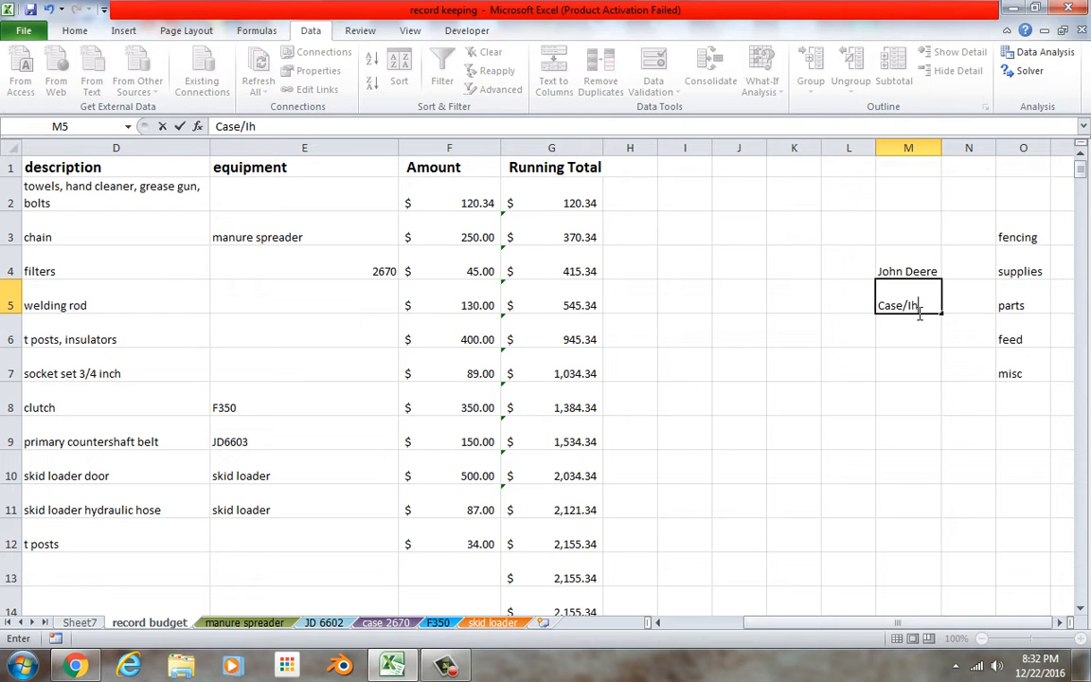
pyautogui.click(916, 348)
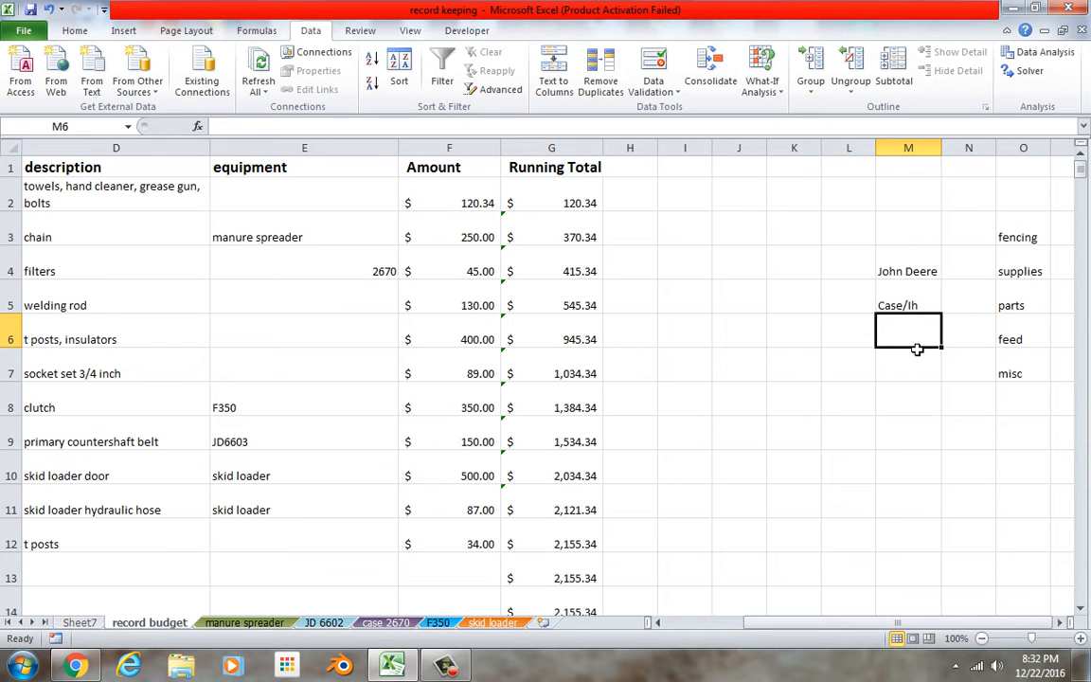
pyautogui.write('Ford')
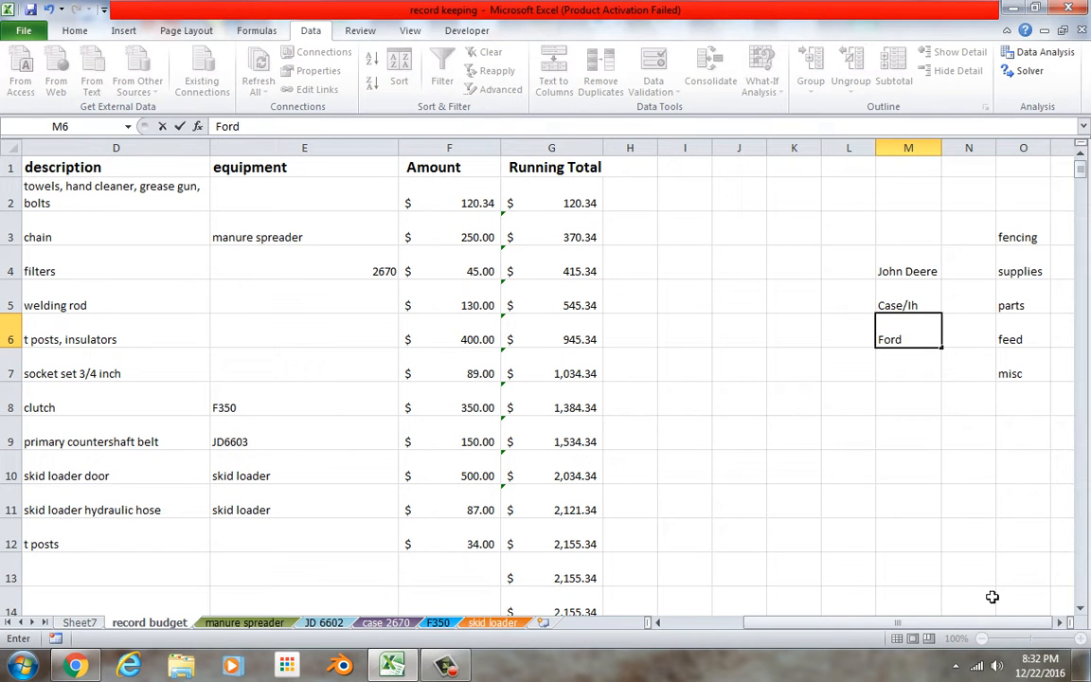
# Add NAPA in M7 and Fleet Farm in M8 to the store list.
pyautogui.moveTo(985, 625); pyautogui.dragTo(1025, 589)
pyautogui.click(927, 380)
pyautogui.write('NAPA')
pyautogui.press('Return')
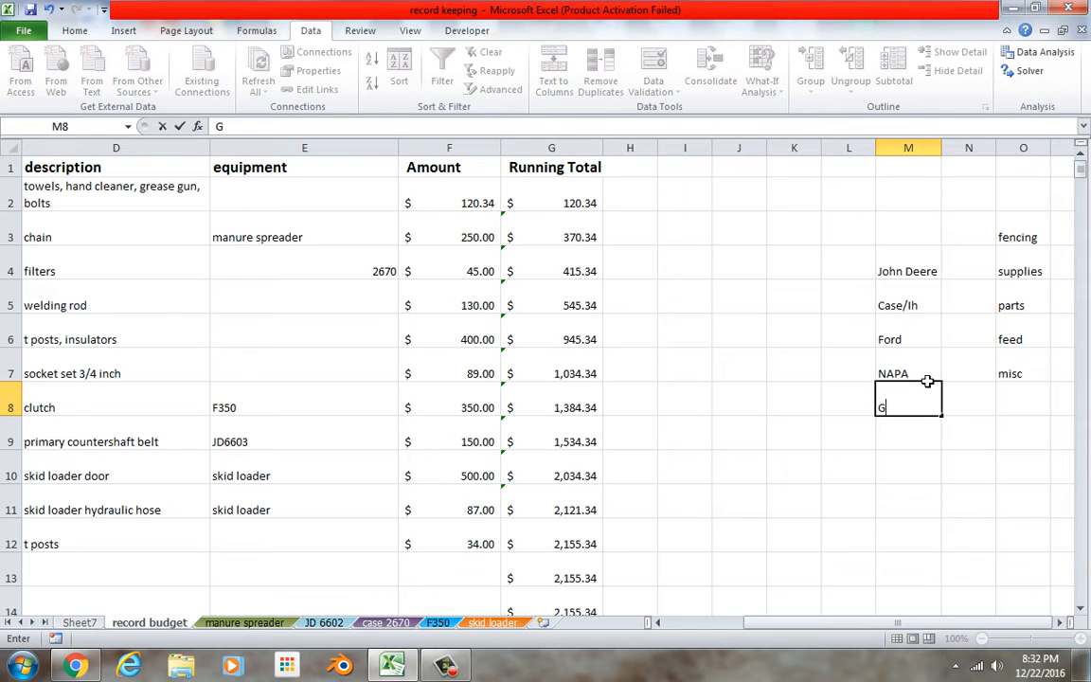
pyautogui.write('Fleet Farm')
pyautogui.click(898, 552)
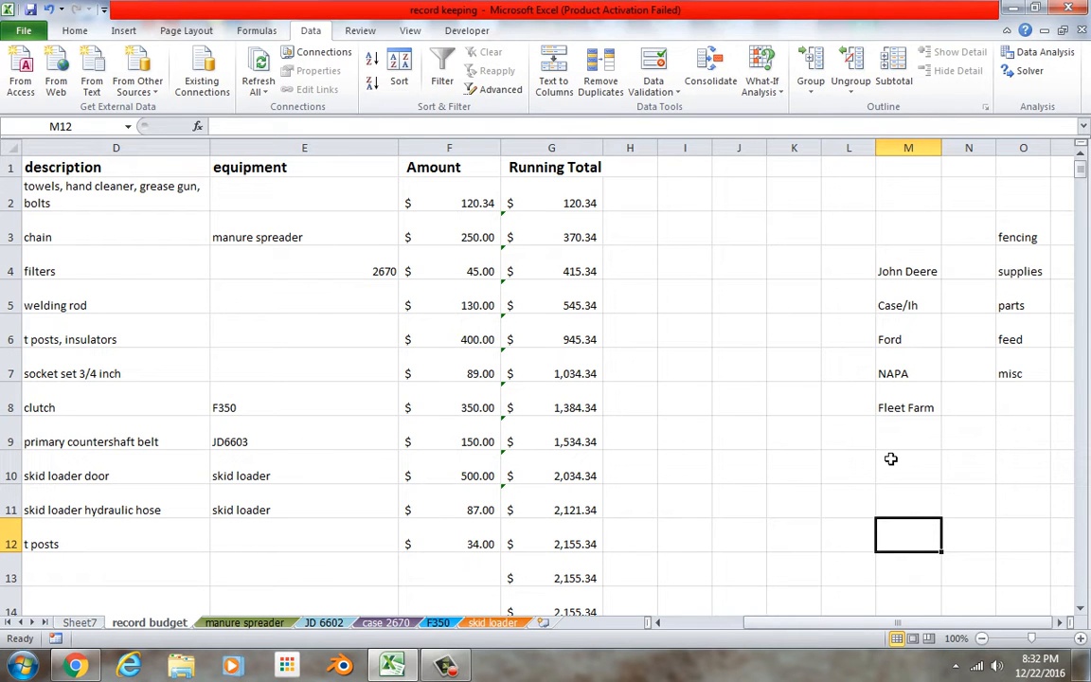
# Clear the store entry in B2 of the record budget sheet.
pyautogui.moveTo(753, 626); pyautogui.dragTo(701, 623)
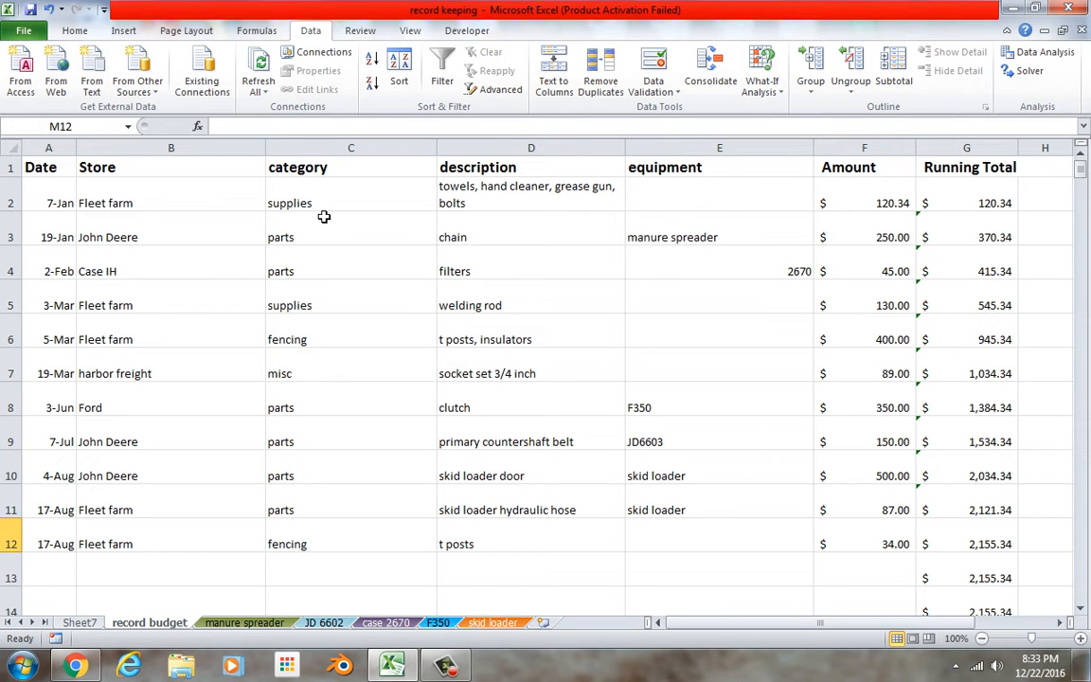
pyautogui.click(206, 204)
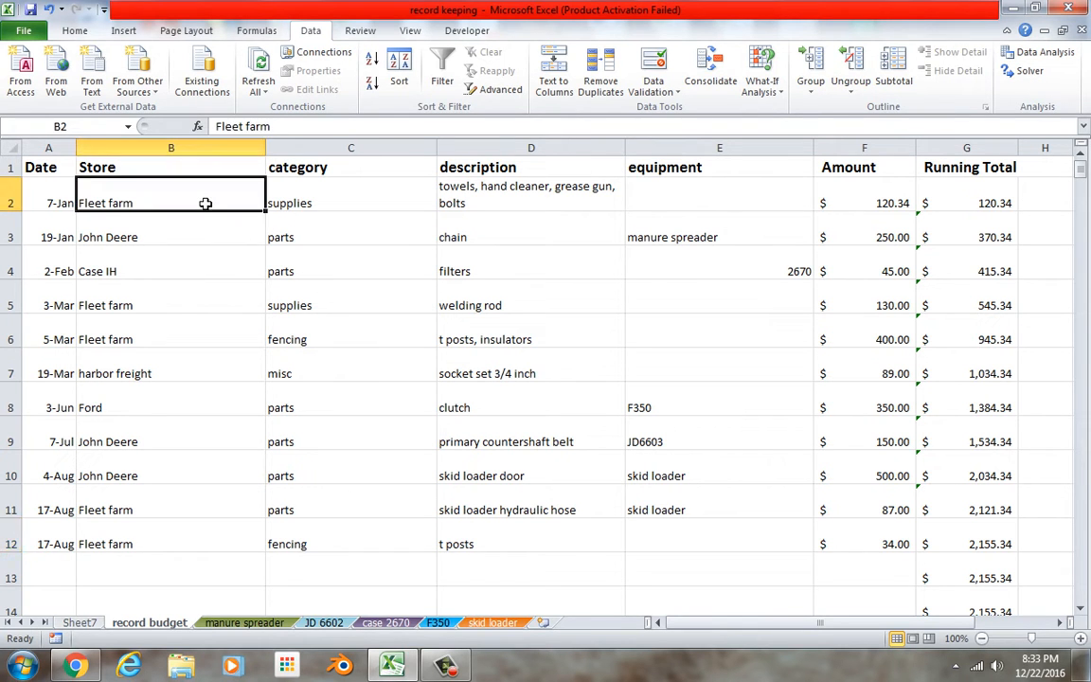
pyautogui.press('BackSpace')
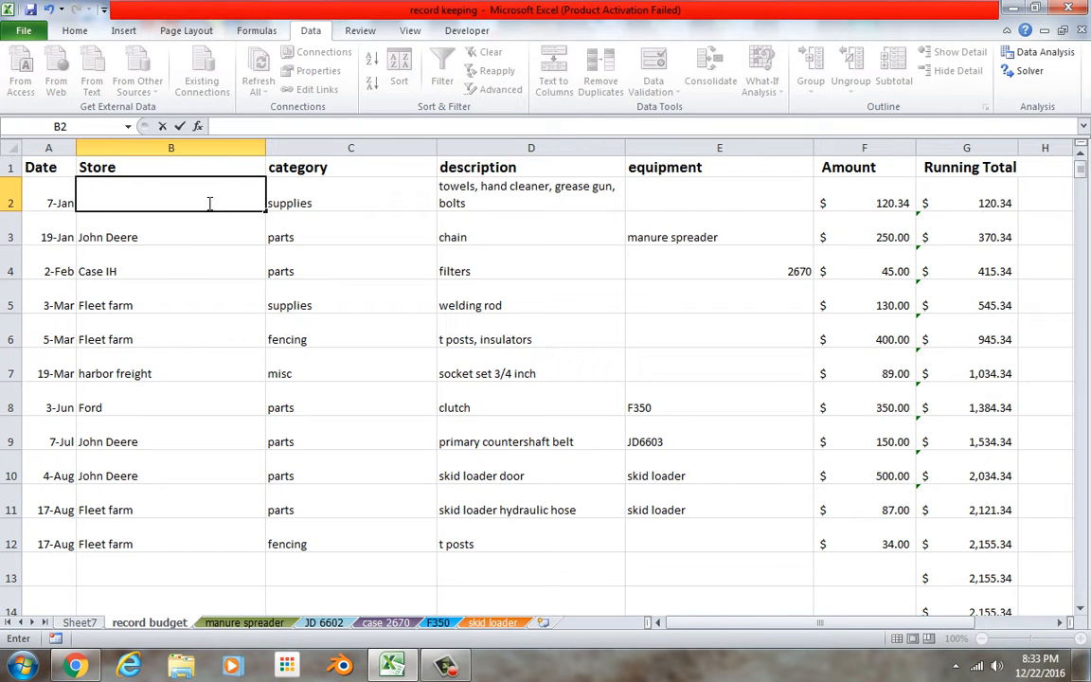
pyautogui.click(214, 234)
pyautogui.click(214, 186)
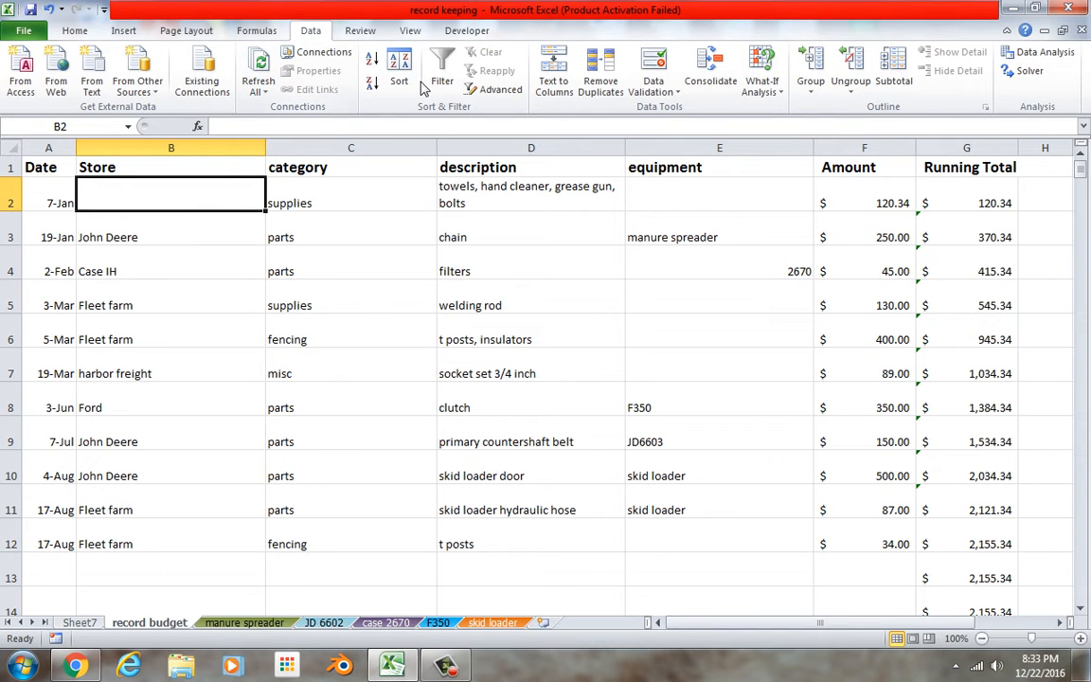
# Add list data validation to B2 with the store list in M3:M8 as its source.
pyautogui.click(654, 85)
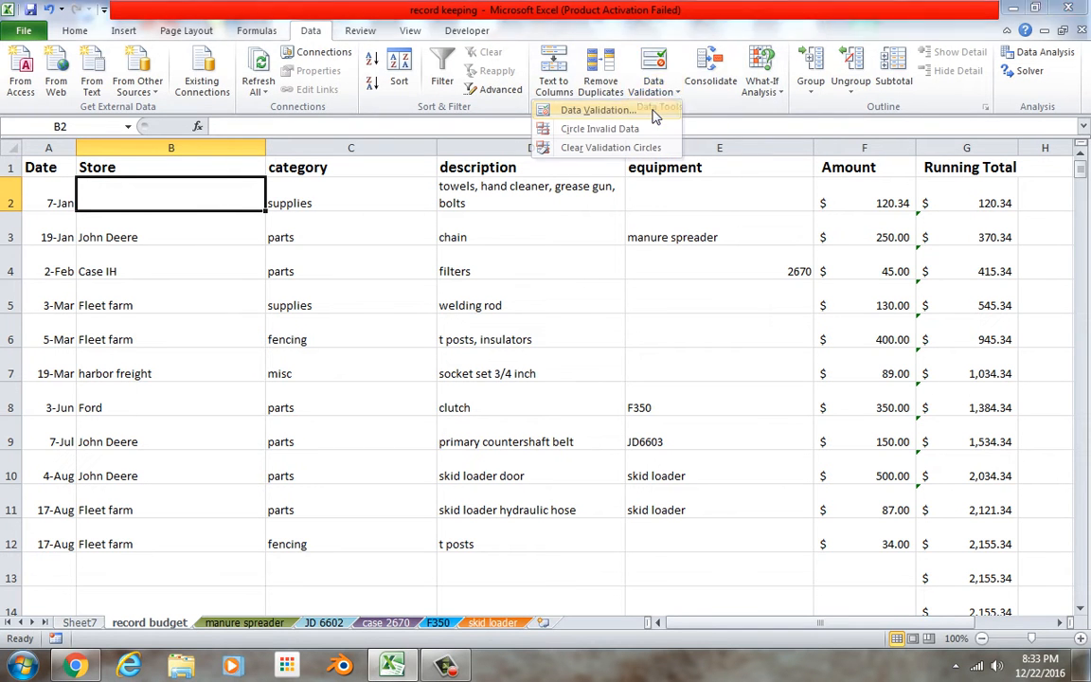
pyautogui.click(653, 112)
pyautogui.click(236, 348)
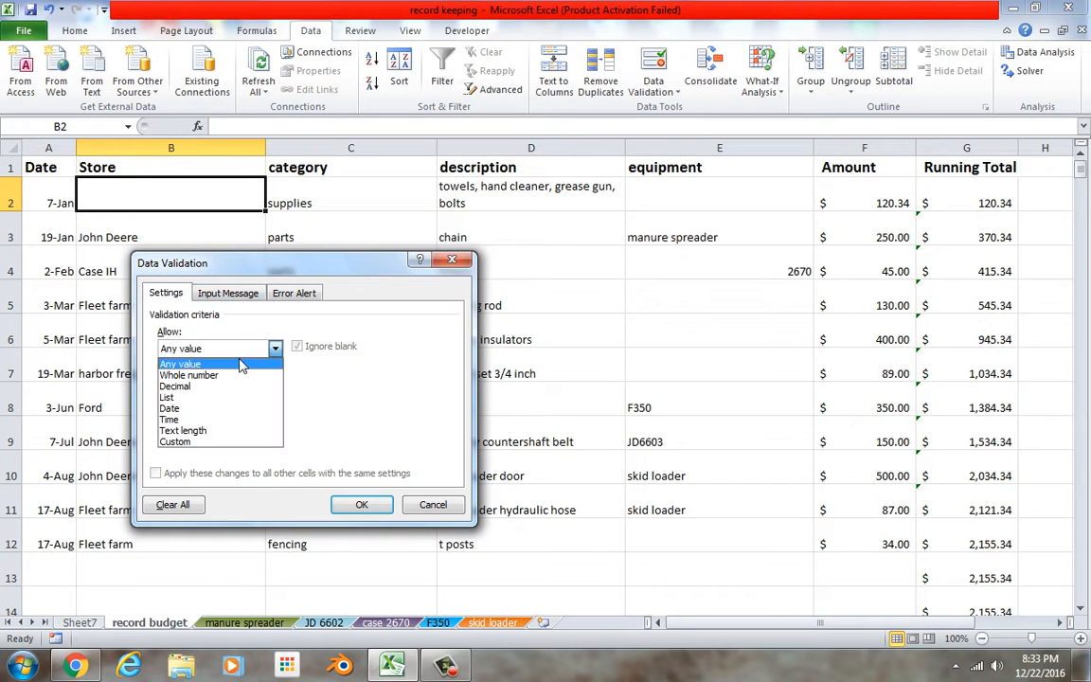
pyautogui.click(218, 405)
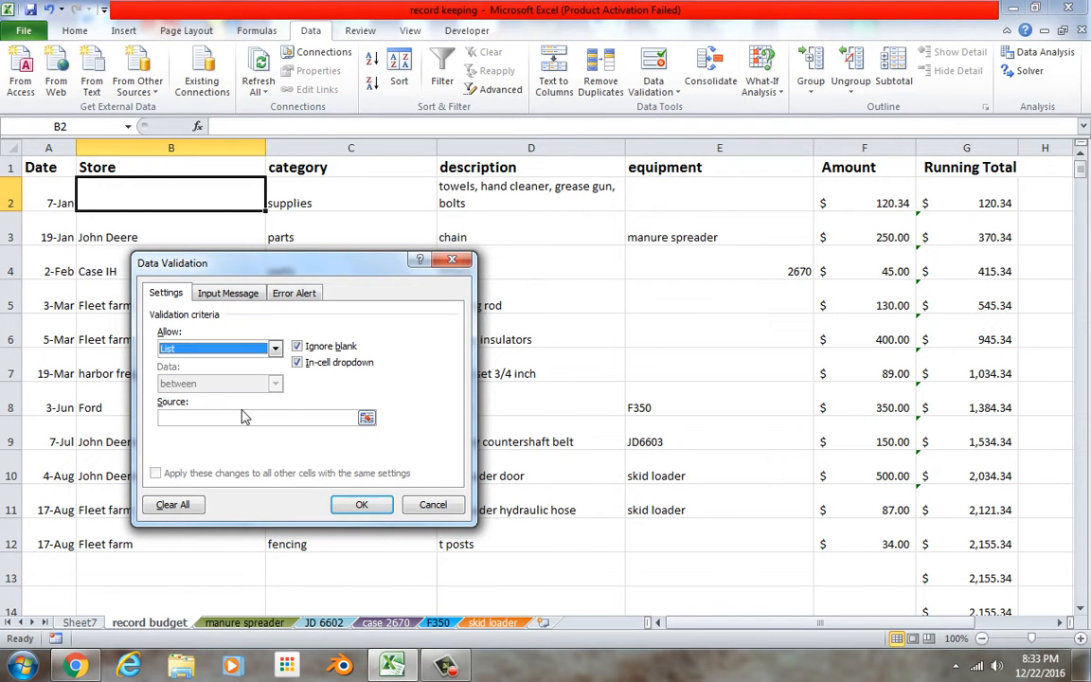
pyautogui.click(331, 419)
pyautogui.moveTo(737, 624); pyautogui.dragTo(873, 611)
pyautogui.moveTo(911, 237); pyautogui.dragTo(925, 395)
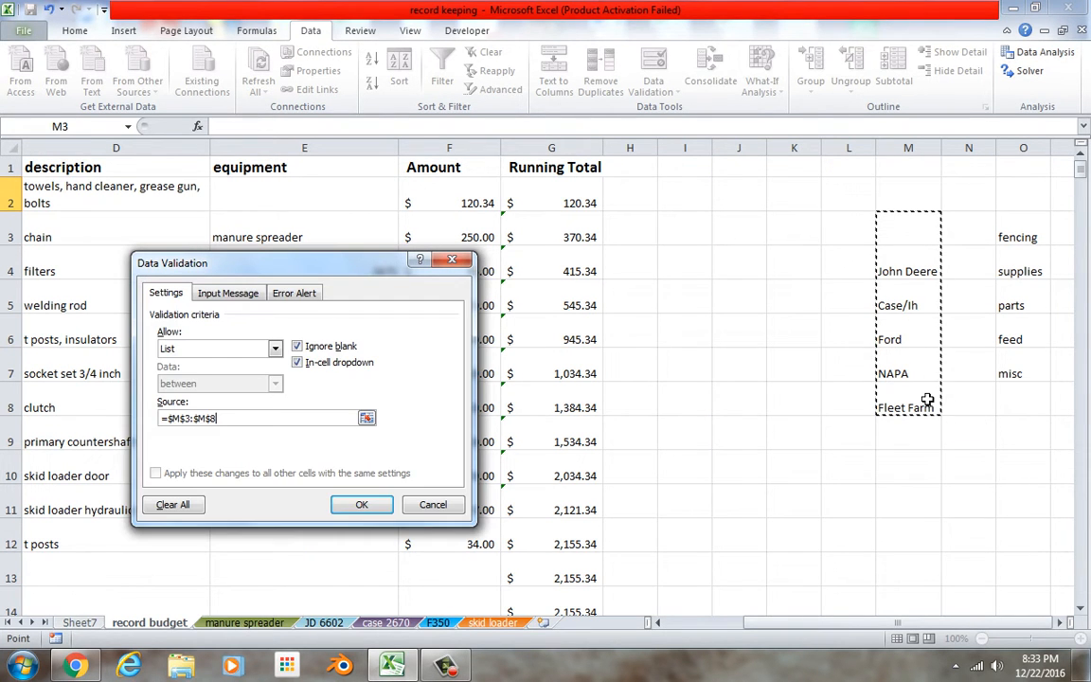
pyautogui.click(362, 505)
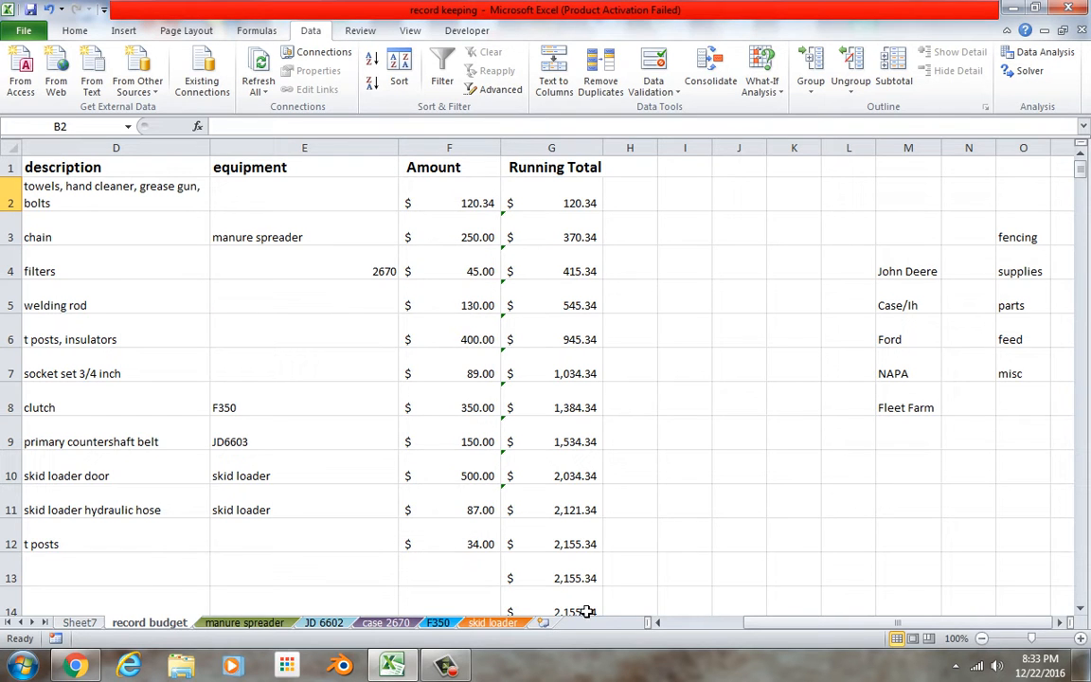
# Try the new store dropdown in B2 by choosing Fleet Farm.
pyautogui.moveTo(743, 625); pyautogui.dragTo(681, 623)
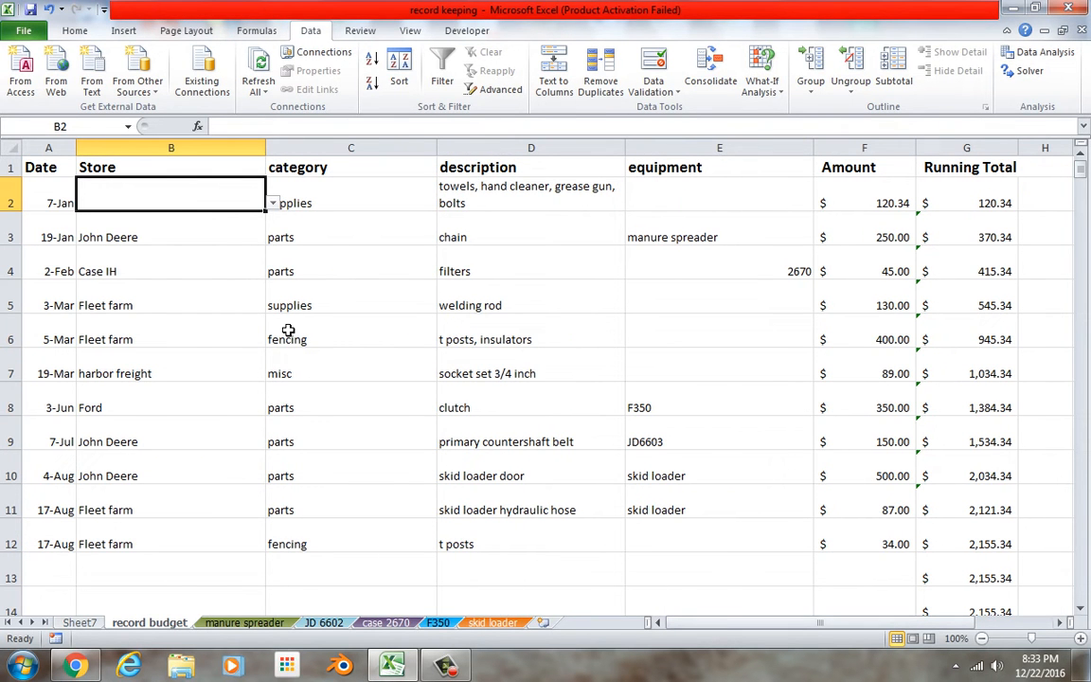
pyautogui.click(272, 204)
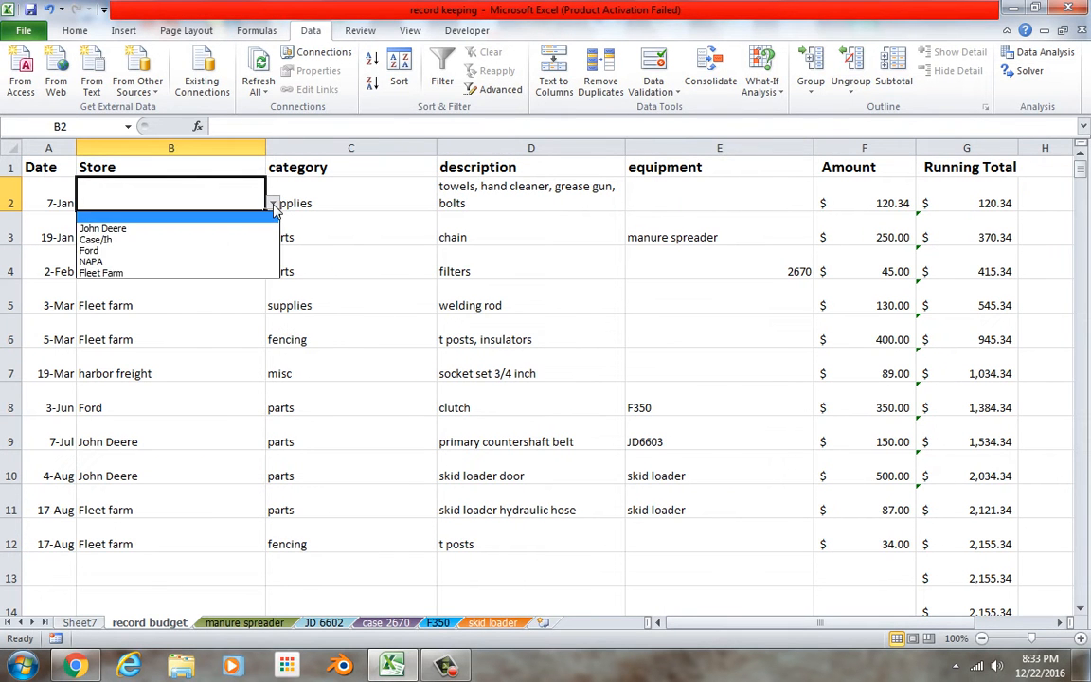
pyautogui.click(249, 272)
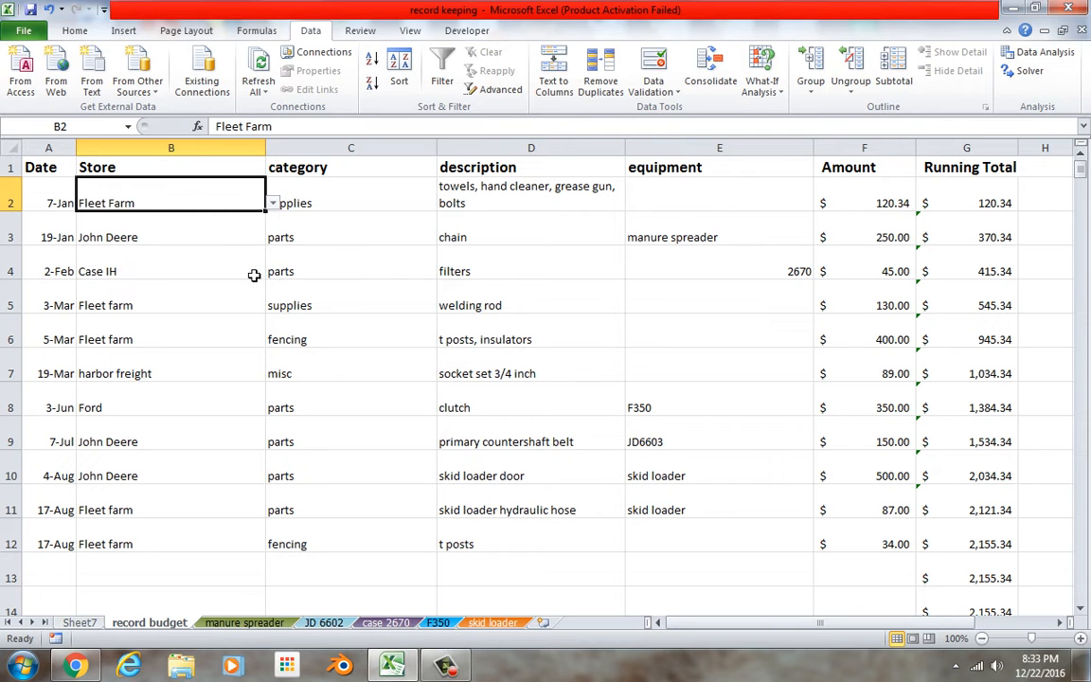
# Reset B2 to the list's blank entry and fill its dropdown down column B through row 256.
pyautogui.click(271, 203)
pyautogui.click(264, 218)
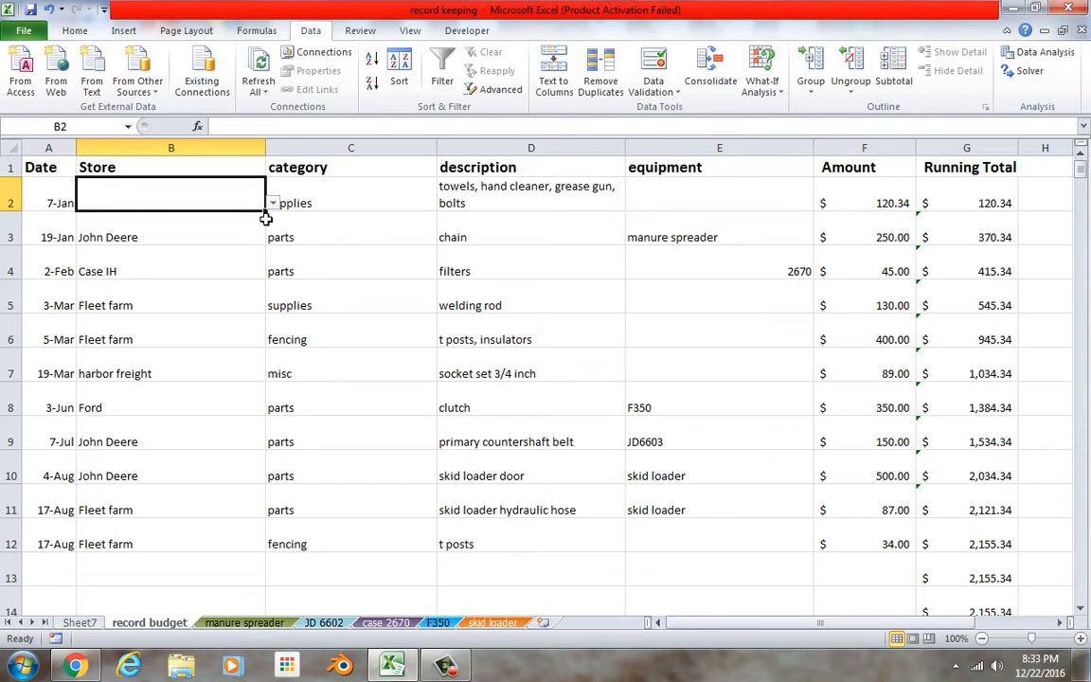
pyautogui.moveTo(271, 220); pyautogui.dragTo(242, 605)
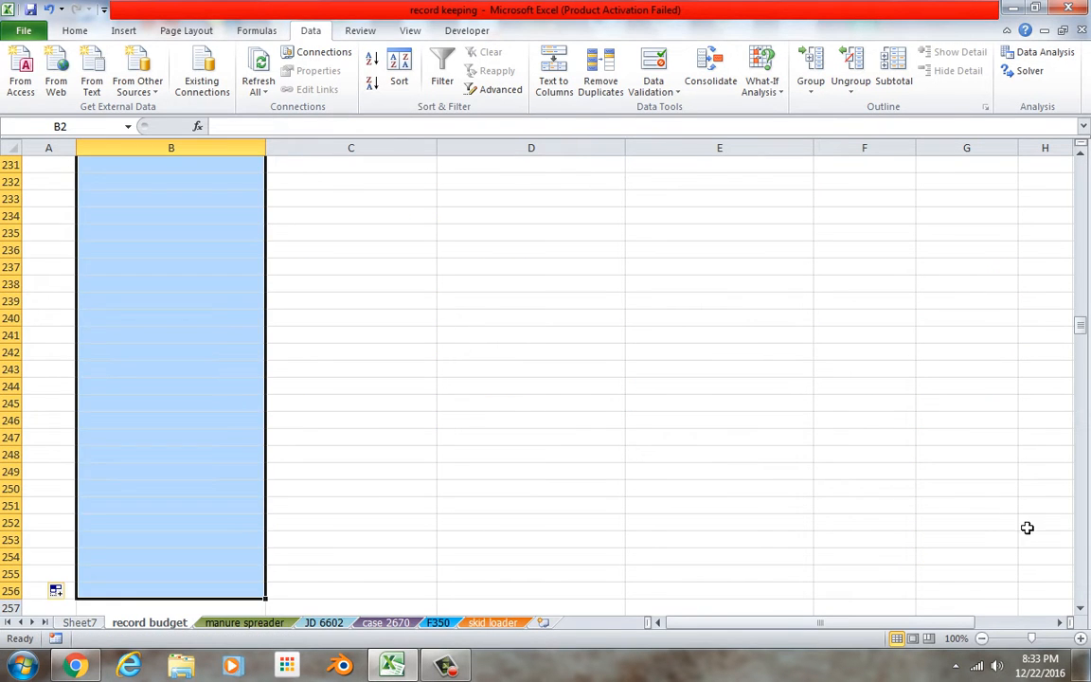
pyautogui.moveTo(1080, 325); pyautogui.dragTo(1080, 163)
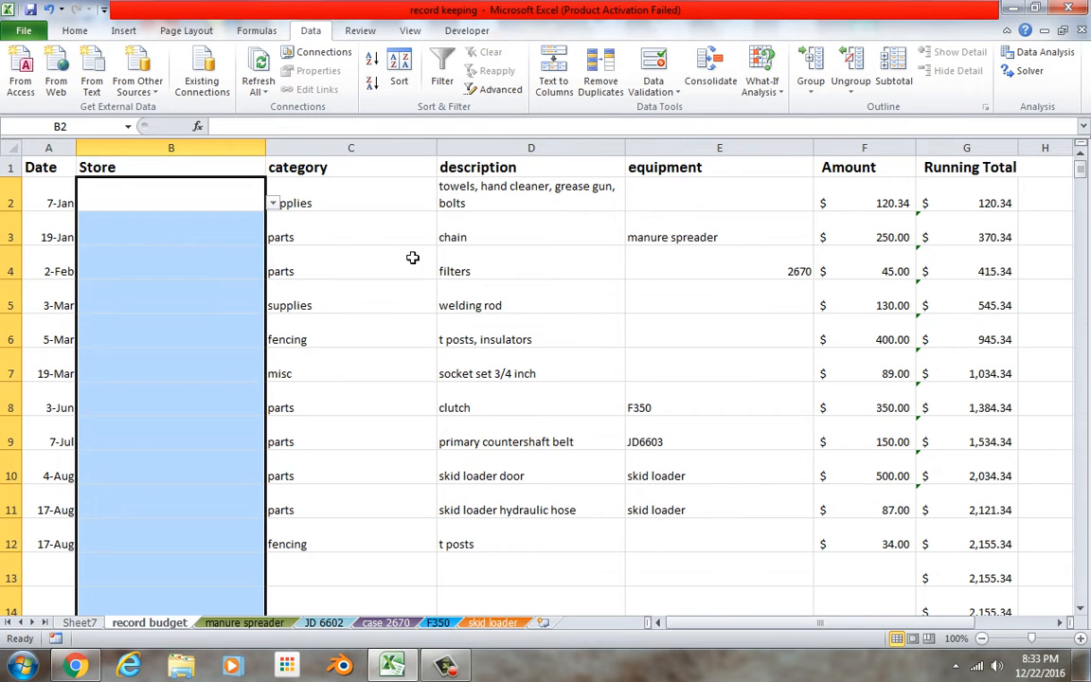
# Choose Fleet Farm as the store in B2 and John Deere in B3 from the dropdown lists.
pyautogui.click(251, 205)
pyautogui.click(273, 203)
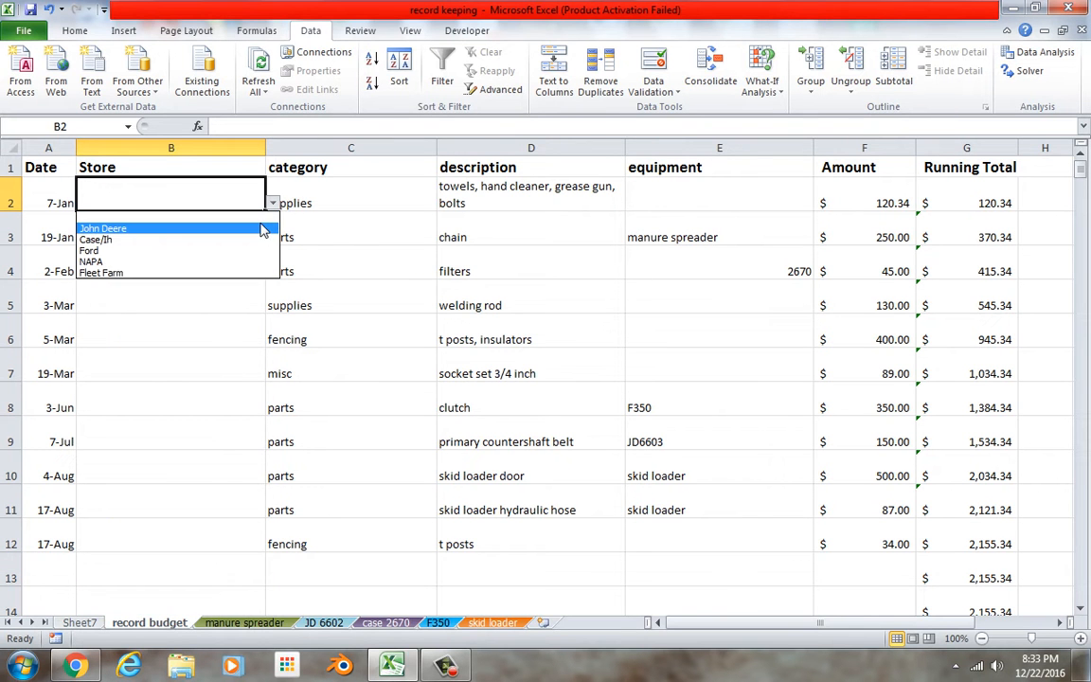
pyautogui.click(248, 273)
pyautogui.click(256, 248)
pyautogui.click(272, 238)
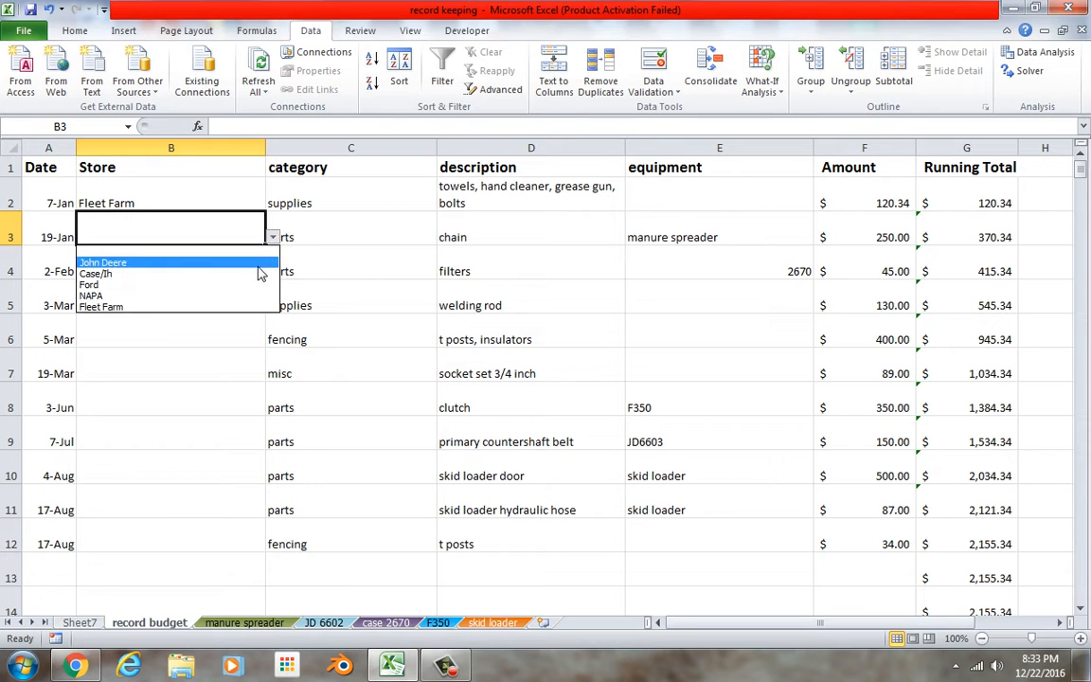
pyautogui.click(260, 264)
# Choose Case/Ih as the store for the filters purchase in B4.
pyautogui.click(262, 272)
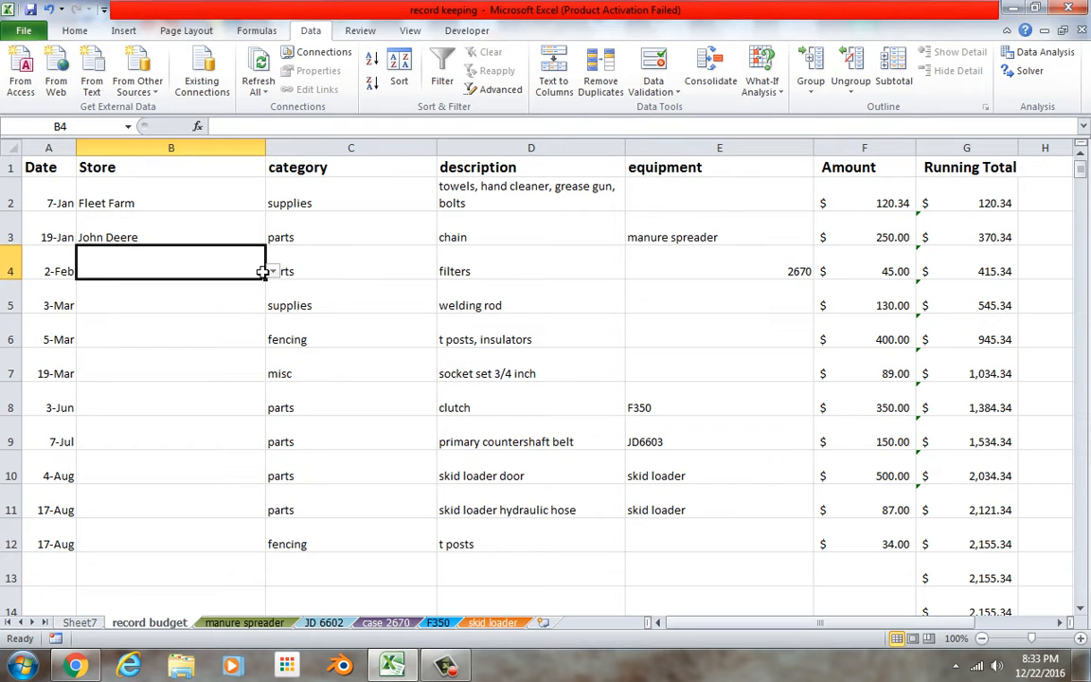
pyautogui.click(272, 272)
pyautogui.click(254, 305)
# Try to choose Fleet Farm as the store for the welding rod in B5 and the t posts, insulators in B6.
pyautogui.click(253, 302)
pyautogui.click(272, 304)
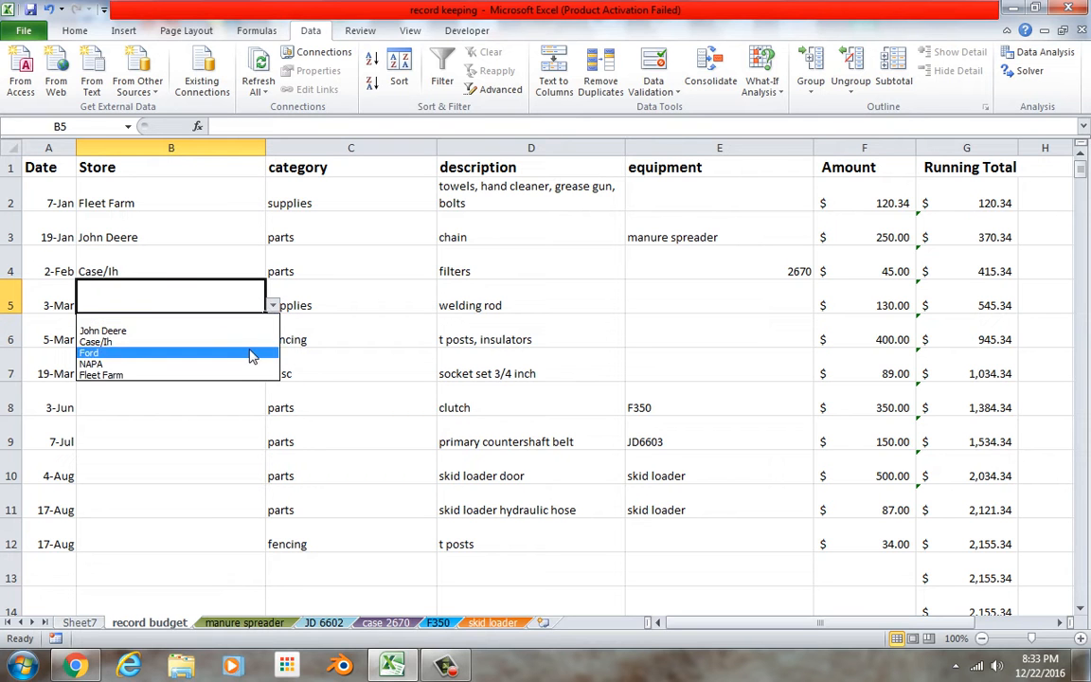
pyautogui.click(242, 382)
pyautogui.click(251, 341)
pyautogui.click(273, 339)
pyautogui.click(248, 423)
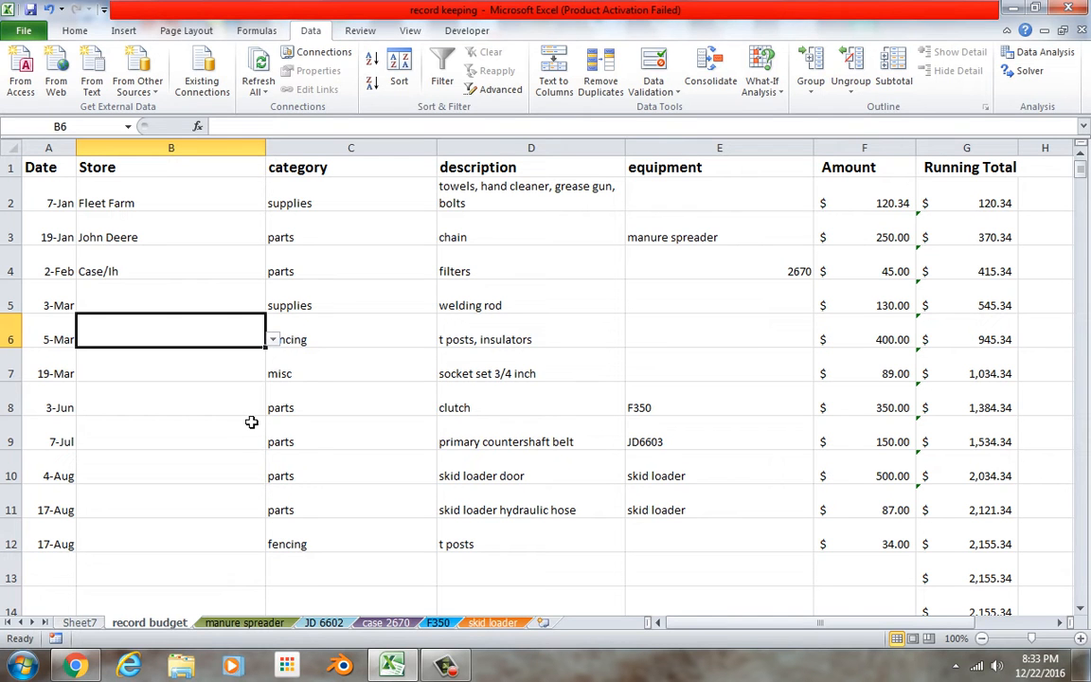
# Choose NAPA as the store for the socket set in B7 and Ford for the clutch in B8.
pyautogui.click(259, 379)
pyautogui.click(273, 374)
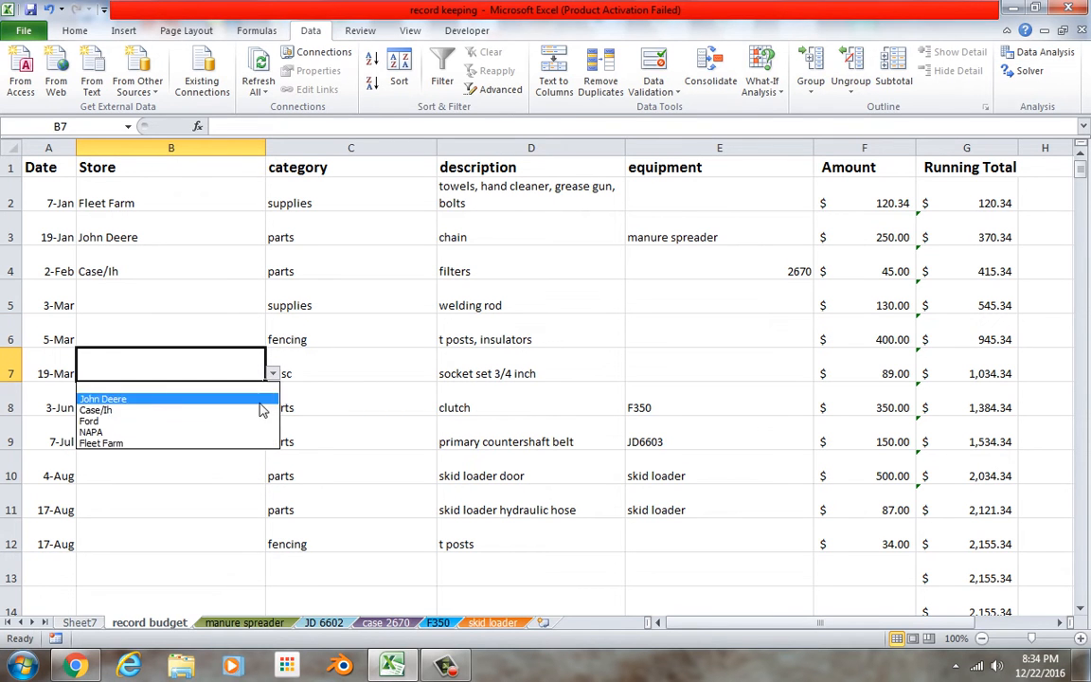
pyautogui.click(253, 433)
pyautogui.click(262, 413)
pyautogui.click(272, 408)
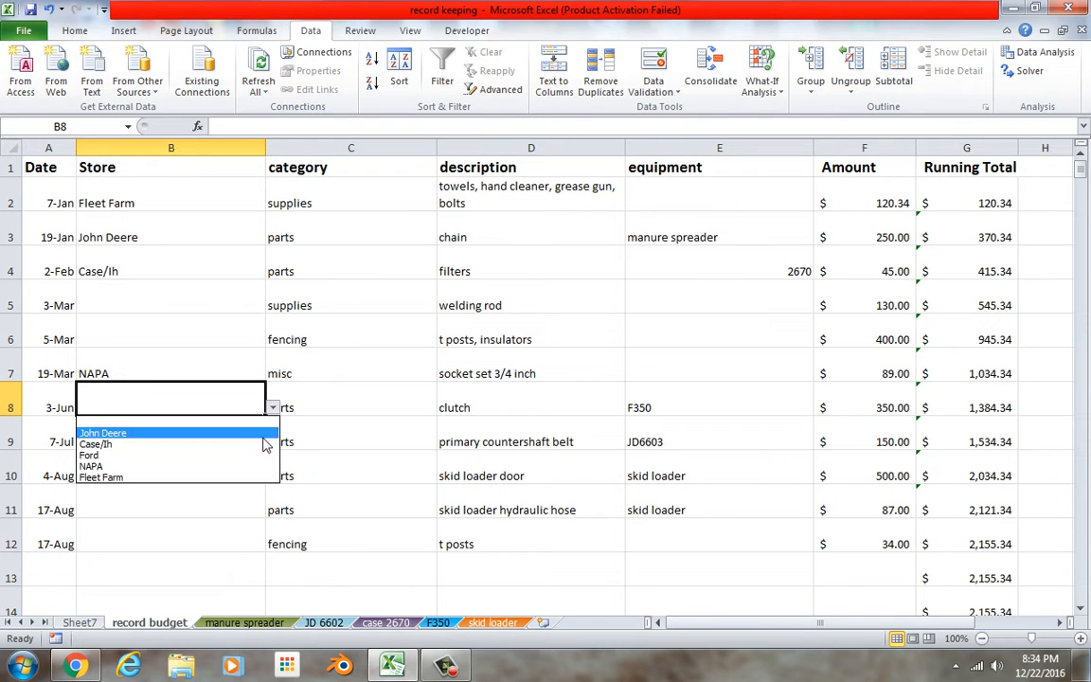
pyautogui.click(264, 458)
# Choose John Deere as the store for the countershaft belt in B9 and the skid loader door in B10.
pyautogui.click(251, 443)
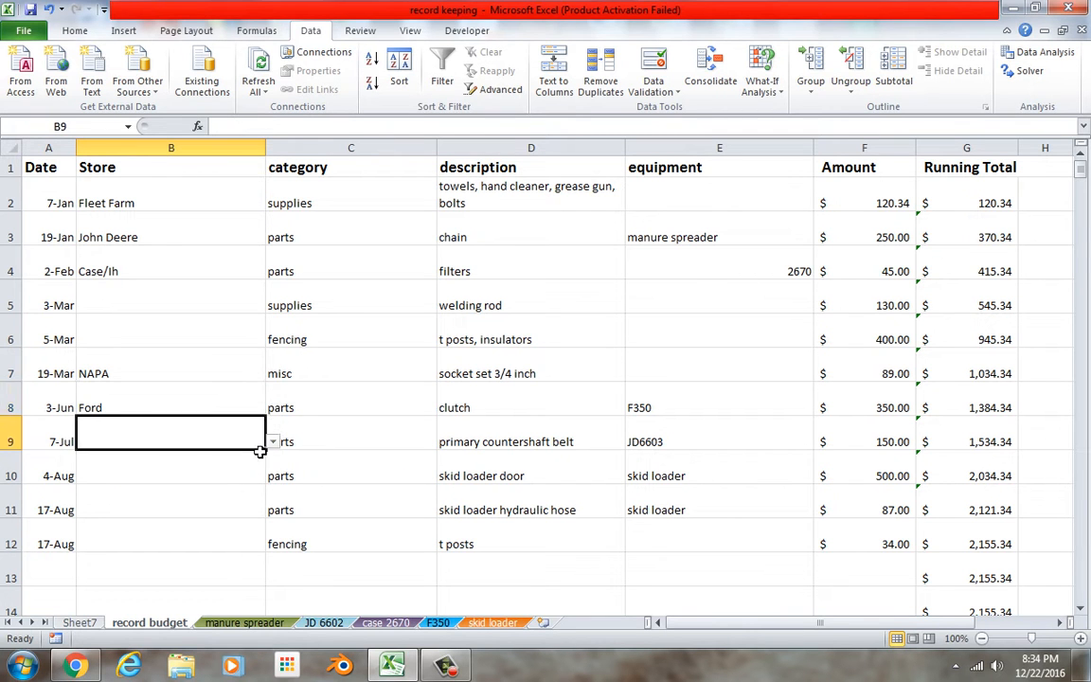
pyautogui.click(273, 442)
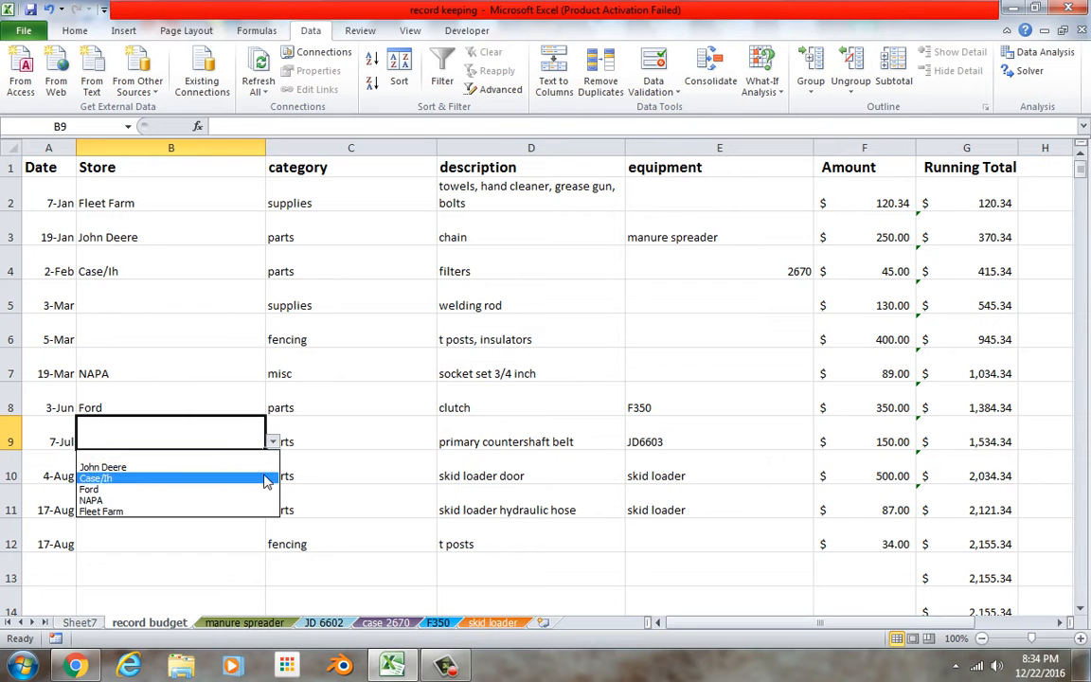
pyautogui.click(270, 467)
pyautogui.click(257, 474)
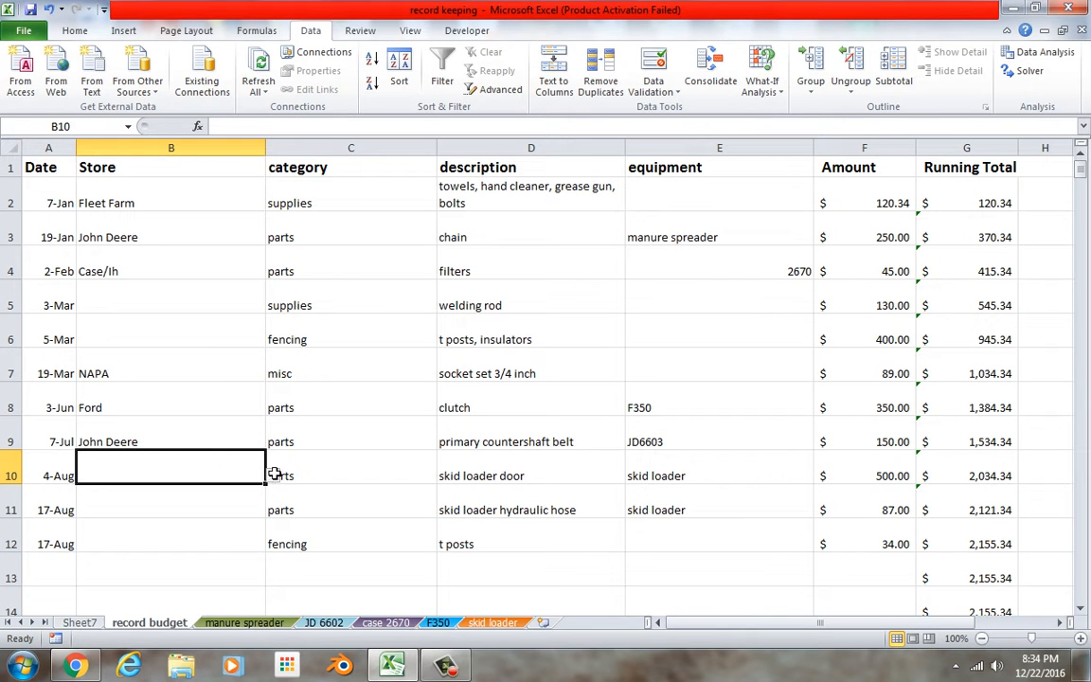
pyautogui.click(273, 475)
pyautogui.click(270, 501)
# Choose Fleet Farm as the store for the skid loader hydraulic hose in B11 and the t posts in B12.
pyautogui.click(253, 510)
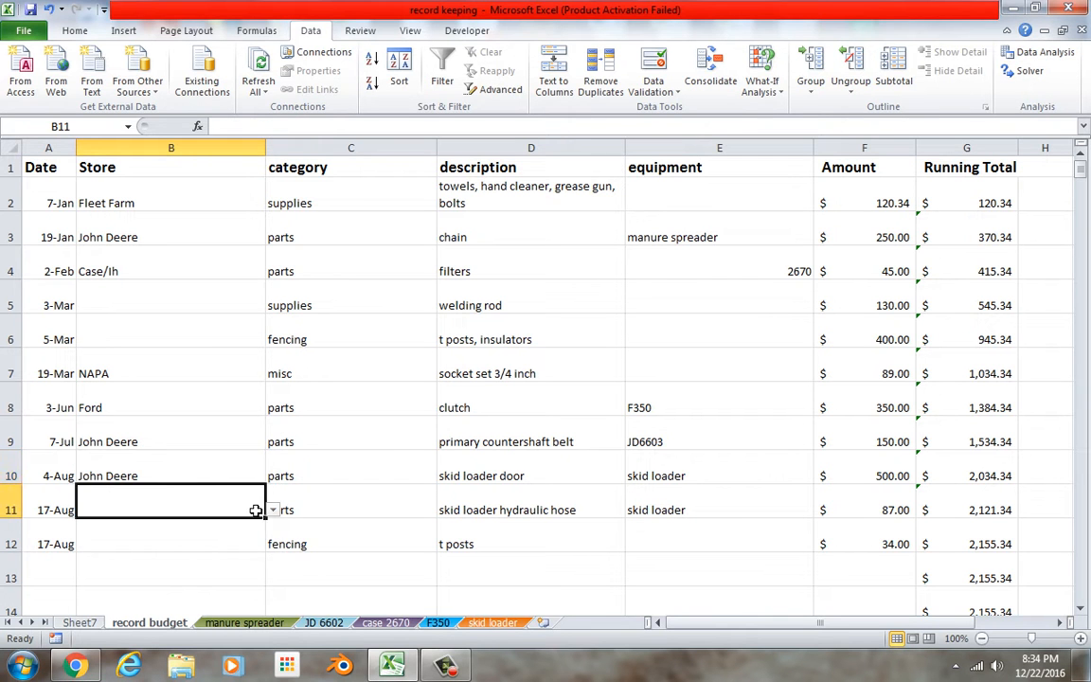
pyautogui.click(274, 511)
pyautogui.click(252, 578)
pyautogui.click(246, 558)
pyautogui.click(273, 543)
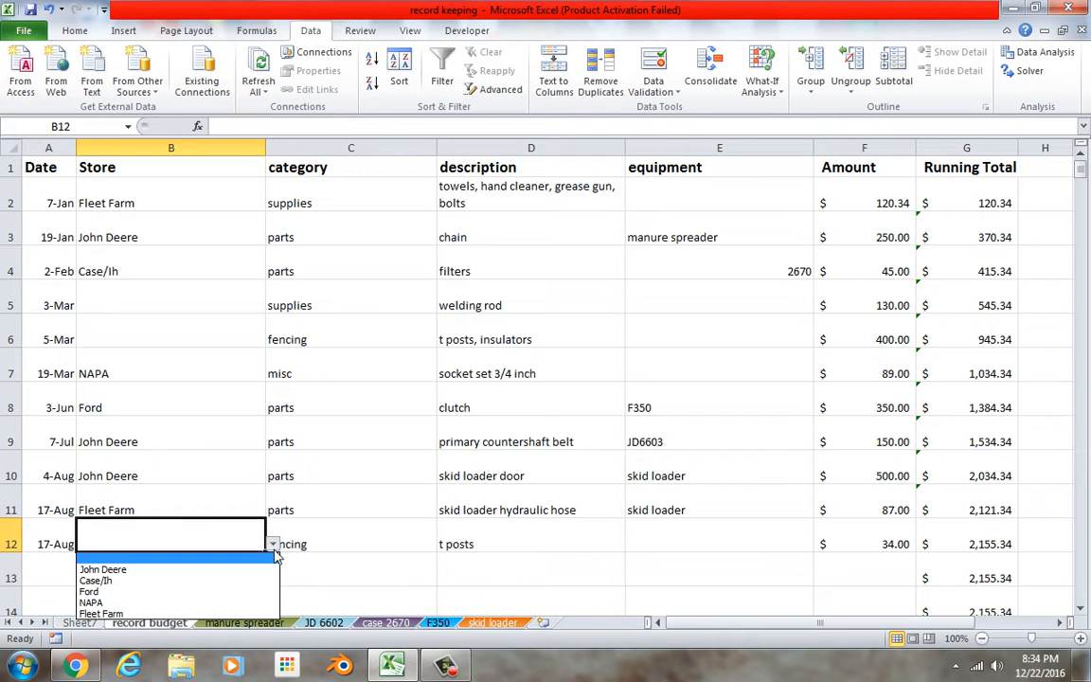
pyautogui.click(250, 630)
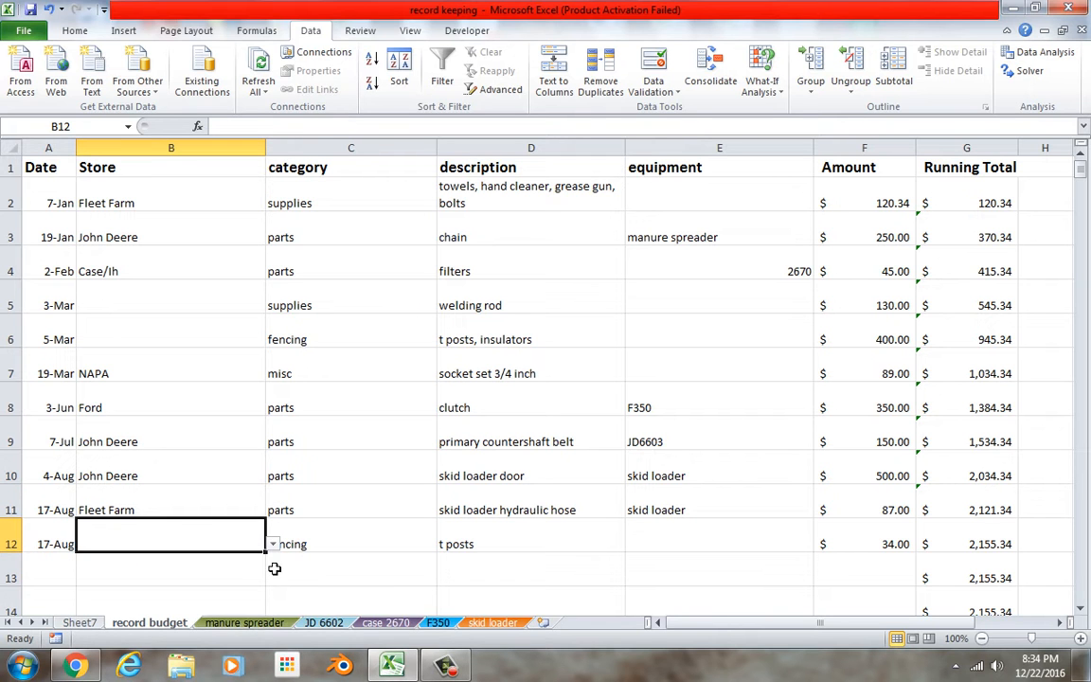
pyautogui.click(273, 543)
pyautogui.click(258, 612)
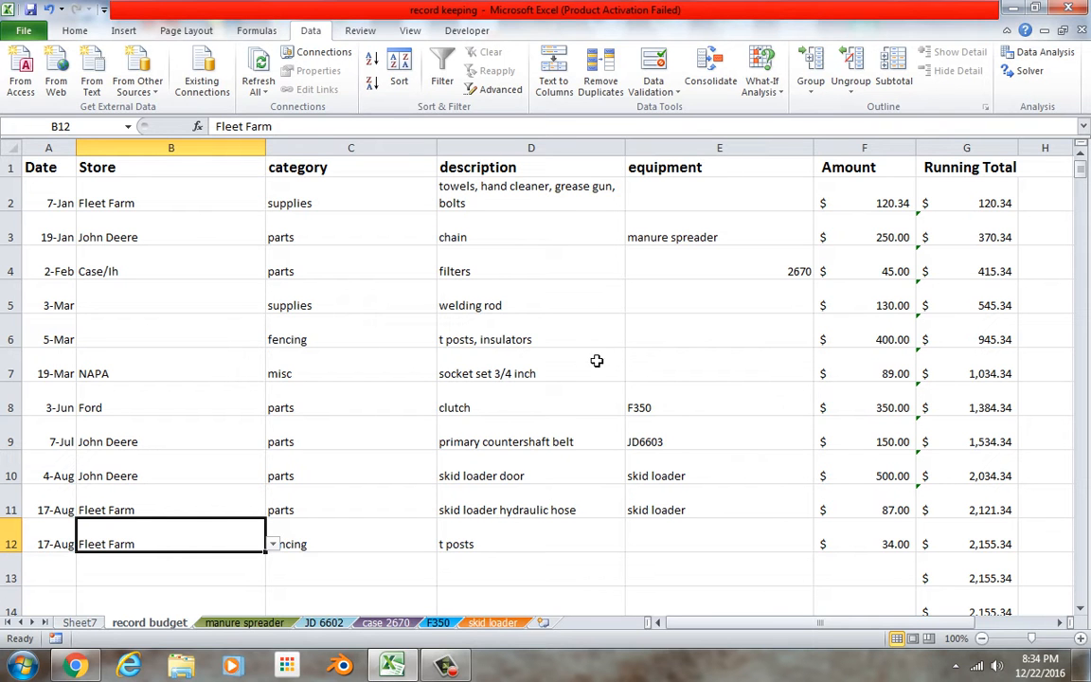
pyautogui.click(461, 670)
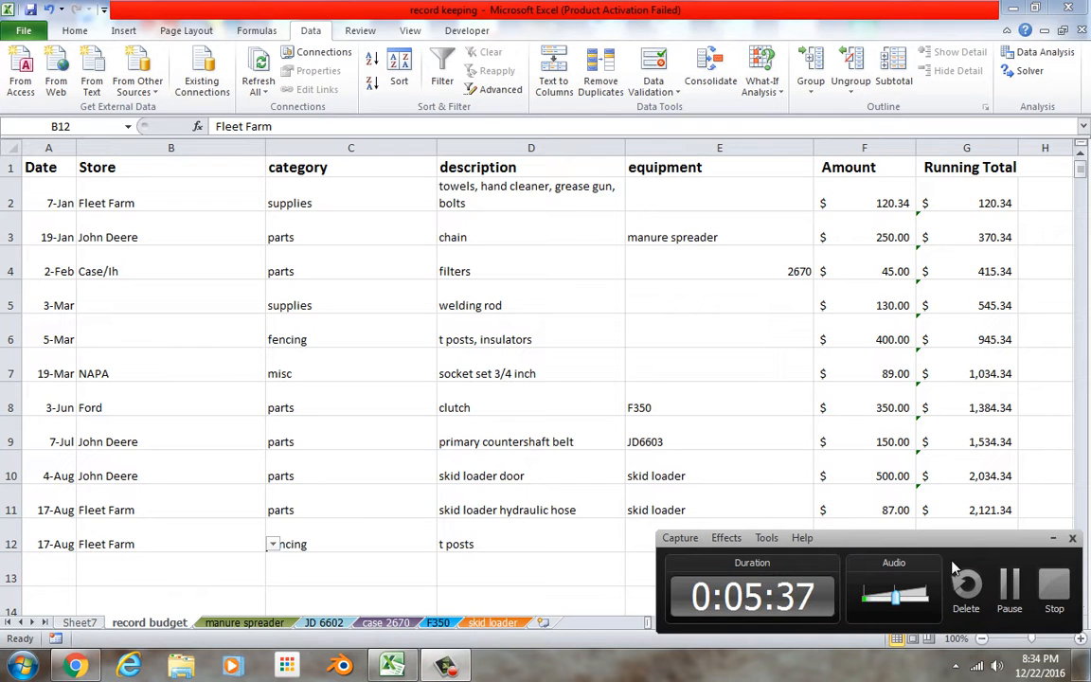